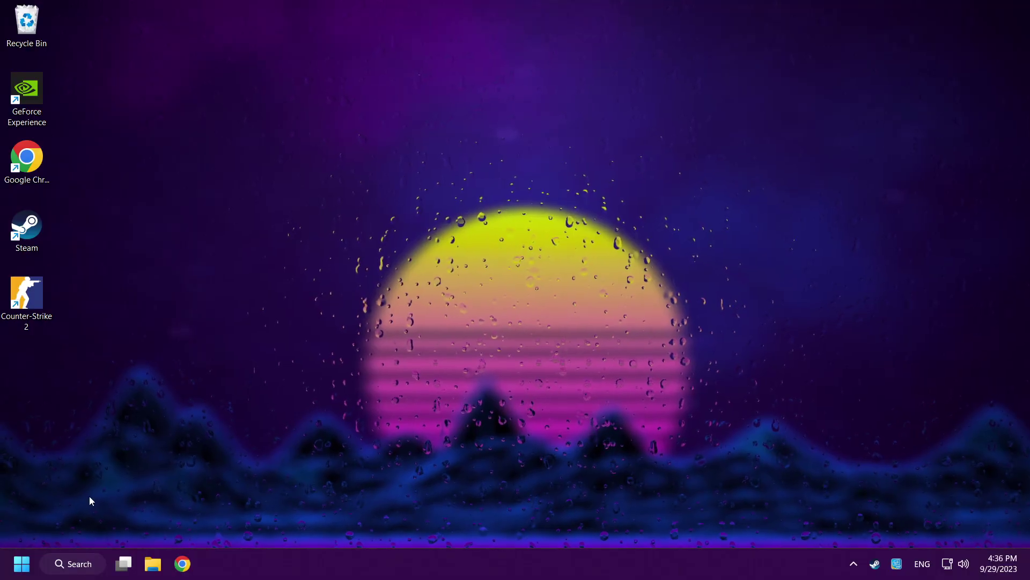
Search Windows for 'device manager'
{"action": "left_click", "coordinate": [78, 563]}
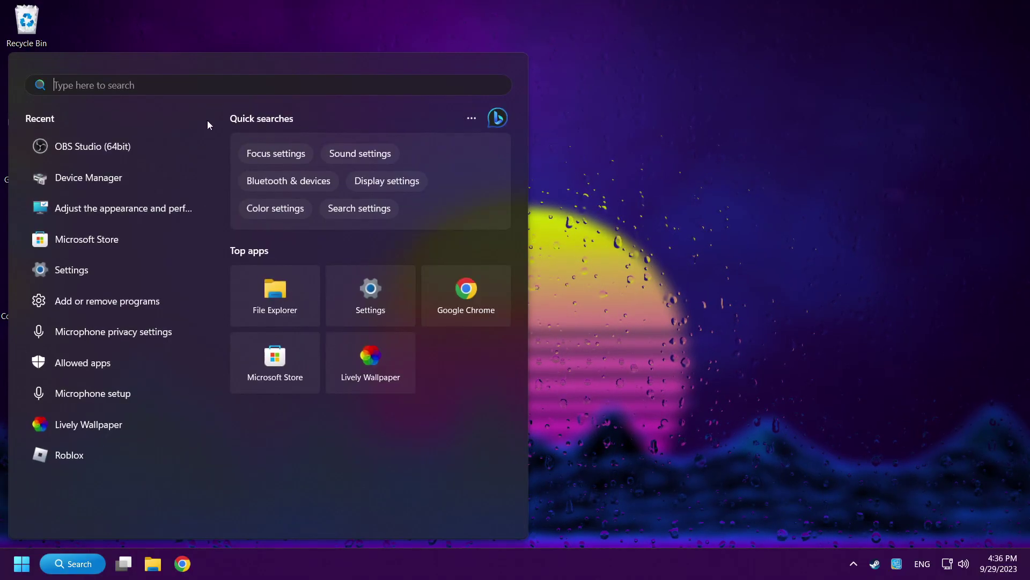
{"action": "type", "text": "device"}
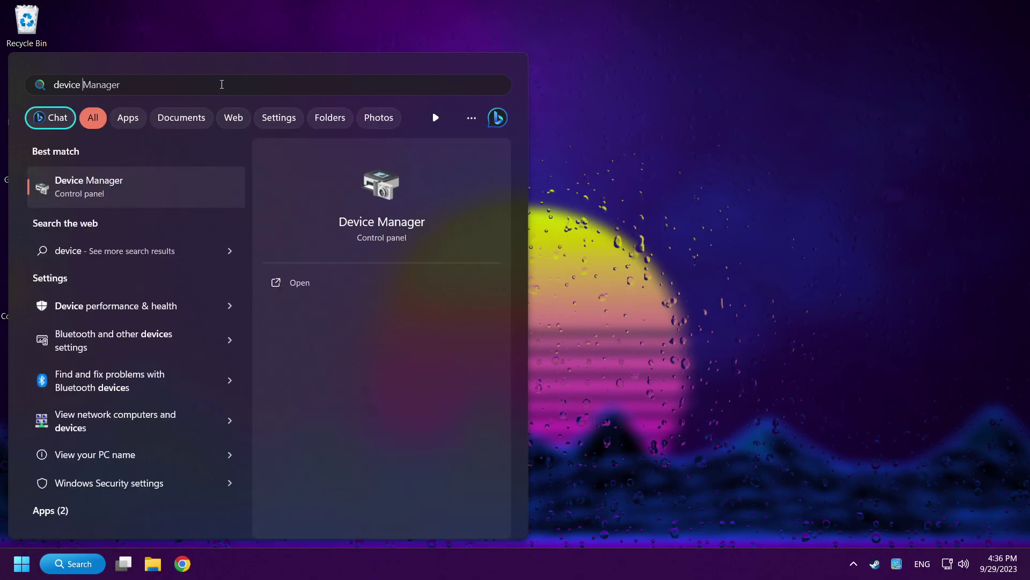
{"action": "type", "text": " manager"}
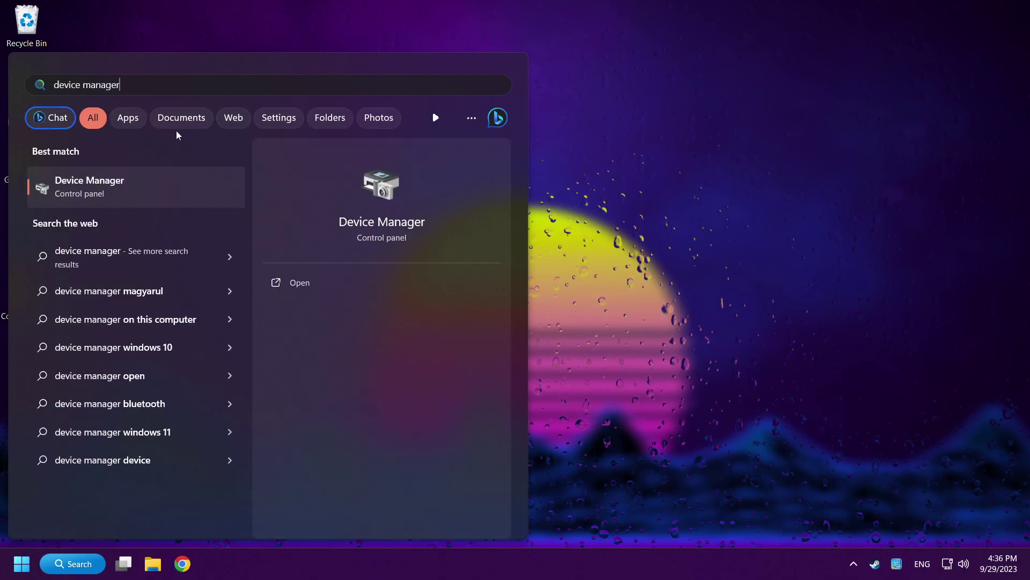
Open Device Manager, expand Display adapters and bring up actions for the NVIDIA GeForce GTX 1050 Ti
{"action": "left_click", "coordinate": [180, 190]}
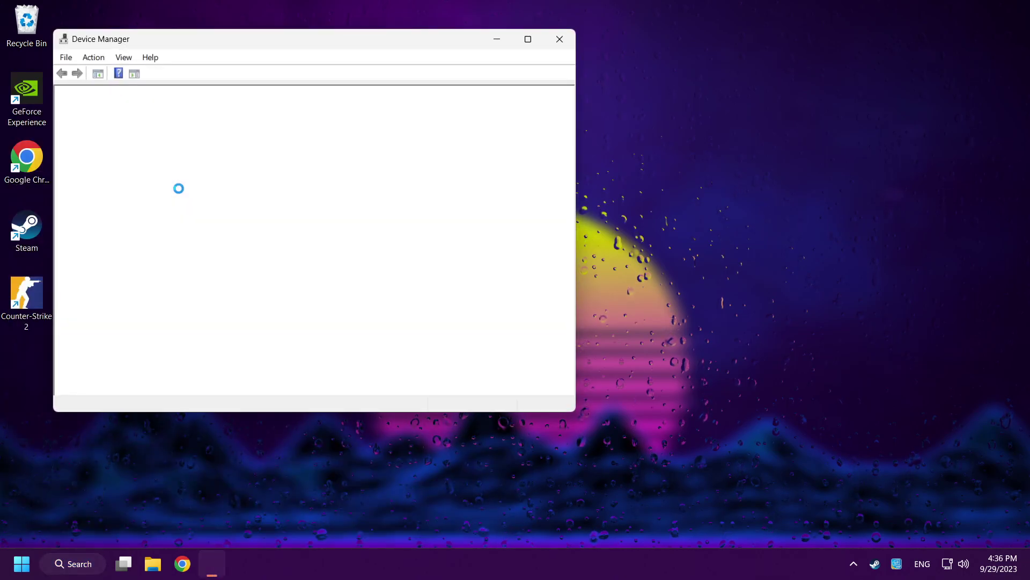
{"action": "left_click_drag", "start_coordinate": [299, 46], "coordinate": [494, 98]}
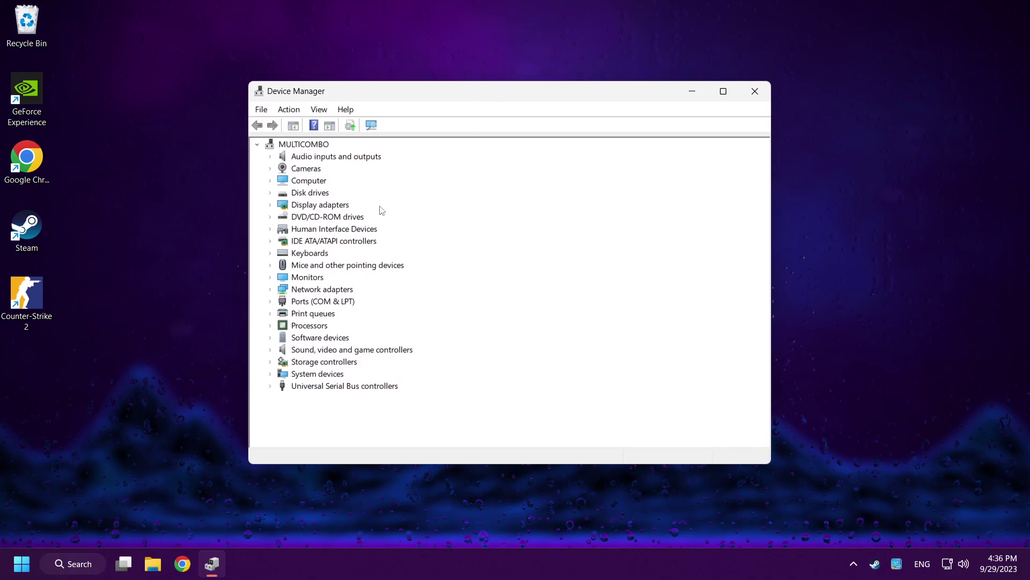
{"action": "left_click", "coordinate": [350, 205]}
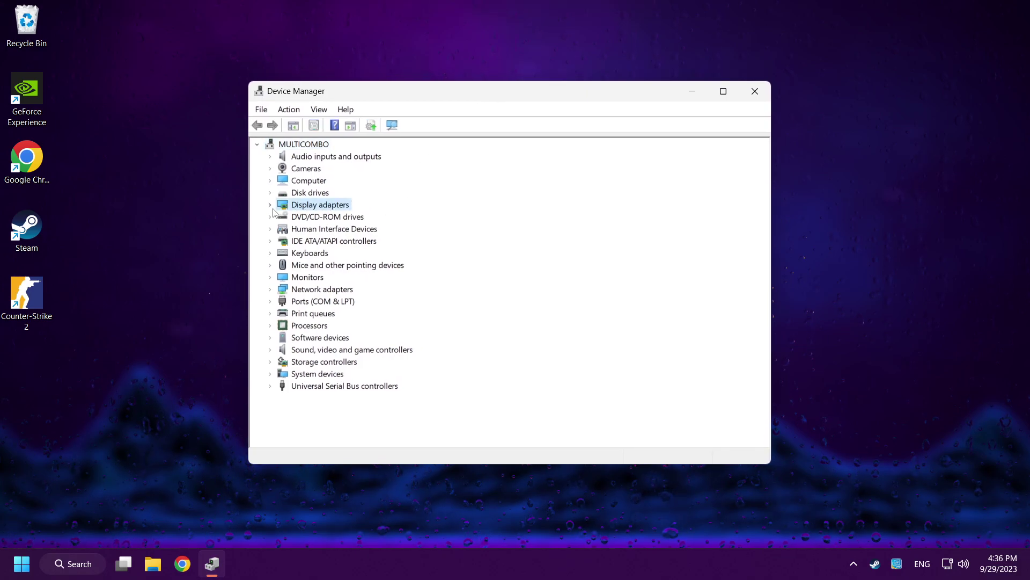
{"action": "left_click", "coordinate": [270, 206]}
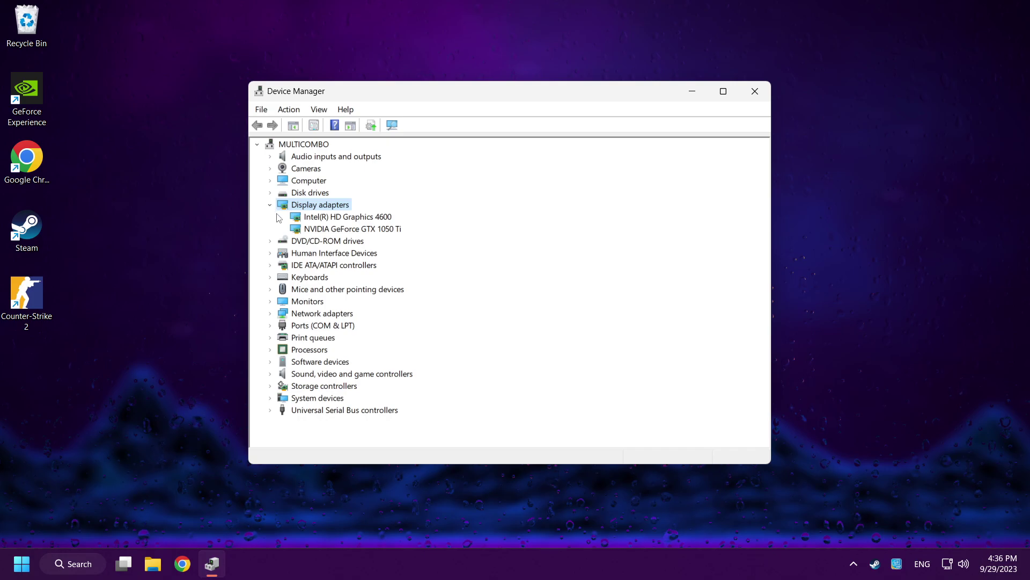
{"action": "left_click", "coordinate": [340, 231]}
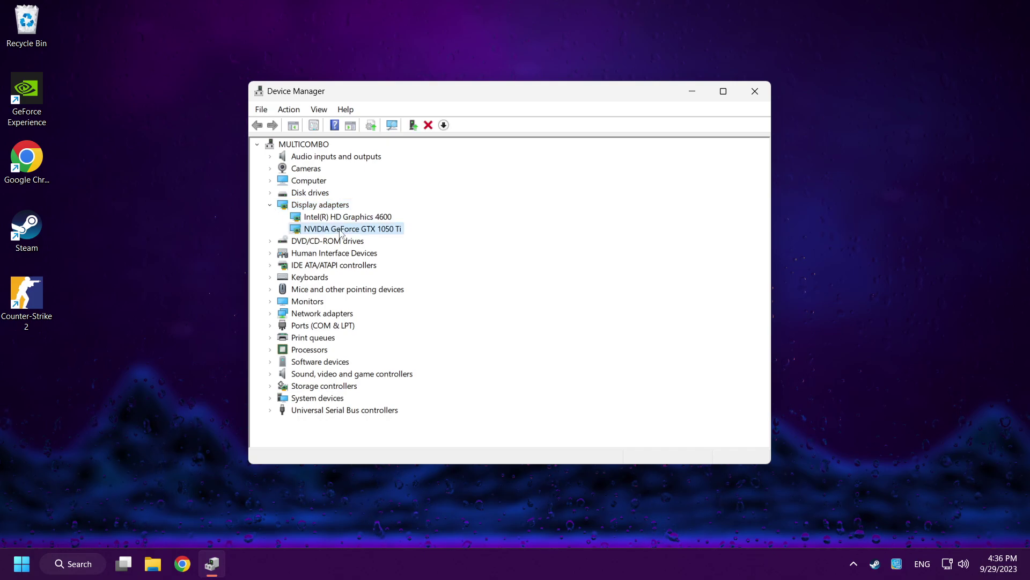
{"action": "right_click", "coordinate": [341, 232]}
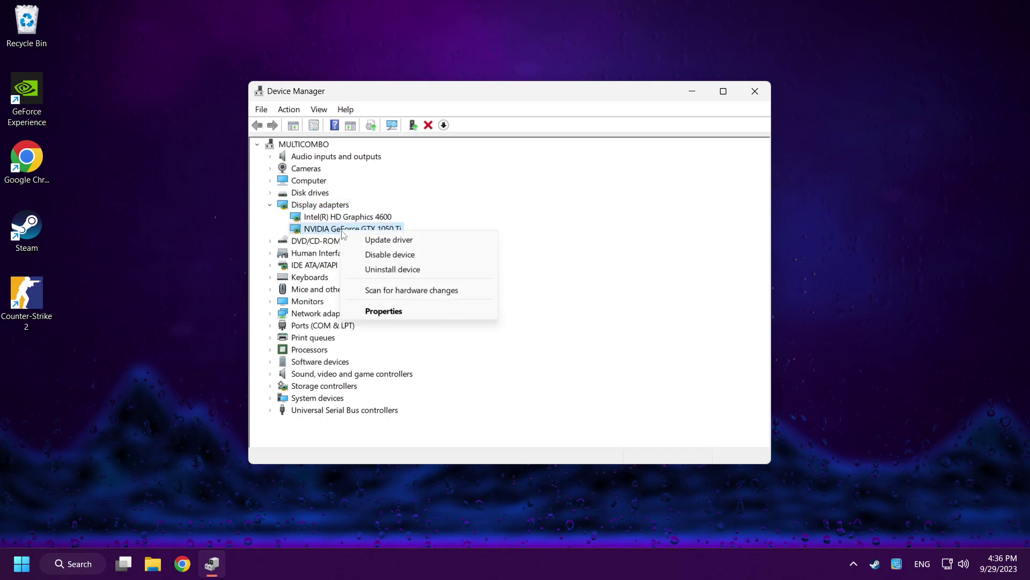
Search automatically for a GTX 1050 Ti driver, dismiss the 'best driver installed' result, and close Device Manager
{"action": "left_click", "coordinate": [440, 241]}
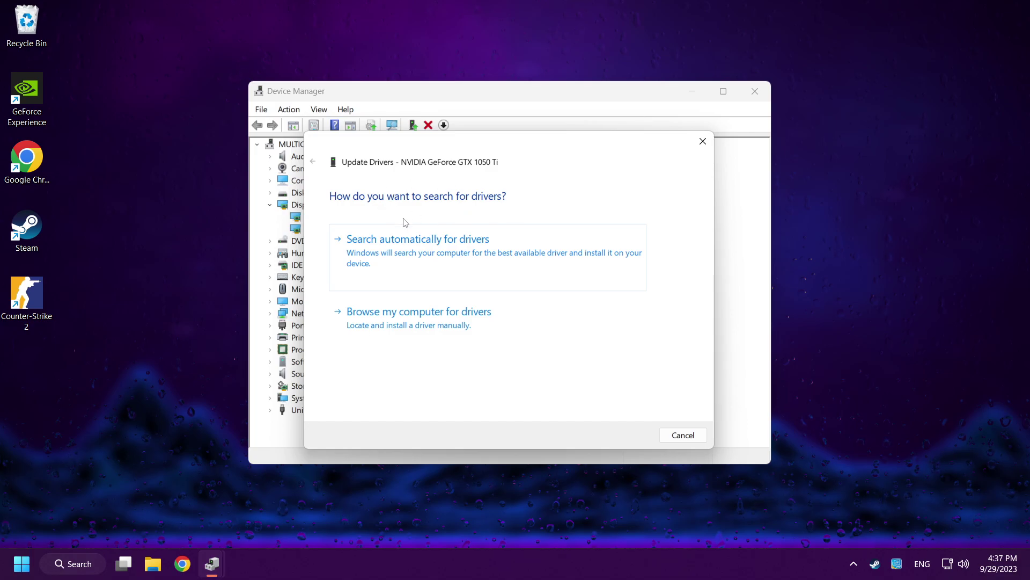
{"action": "left_click", "coordinate": [435, 256]}
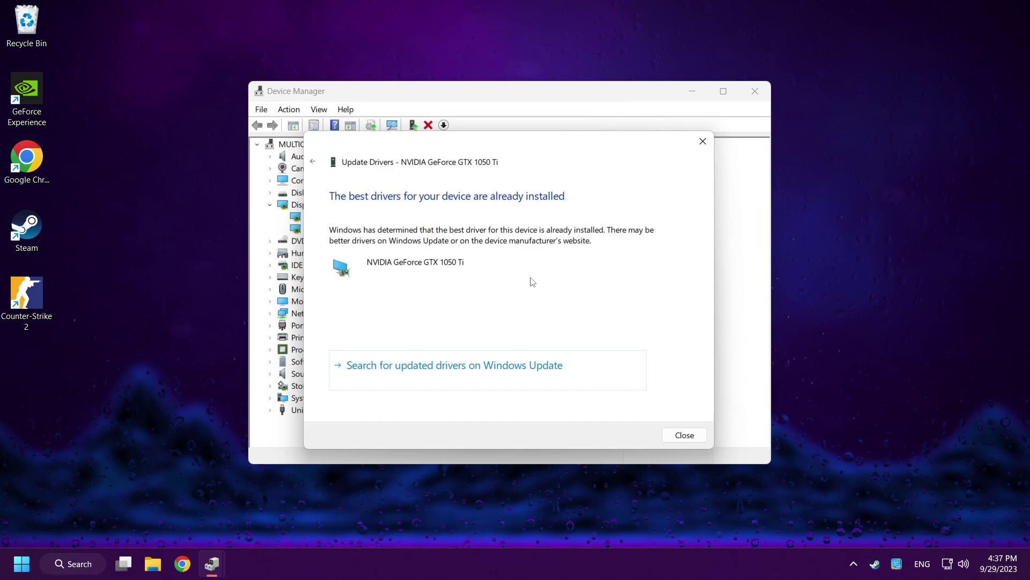
{"action": "left_click", "coordinate": [684, 435]}
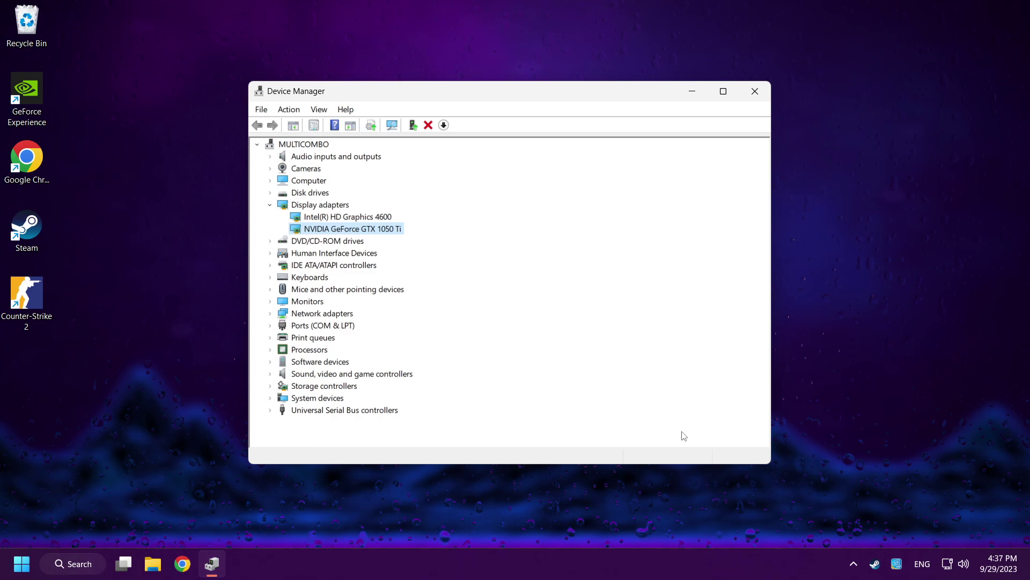
{"action": "left_click", "coordinate": [758, 95]}
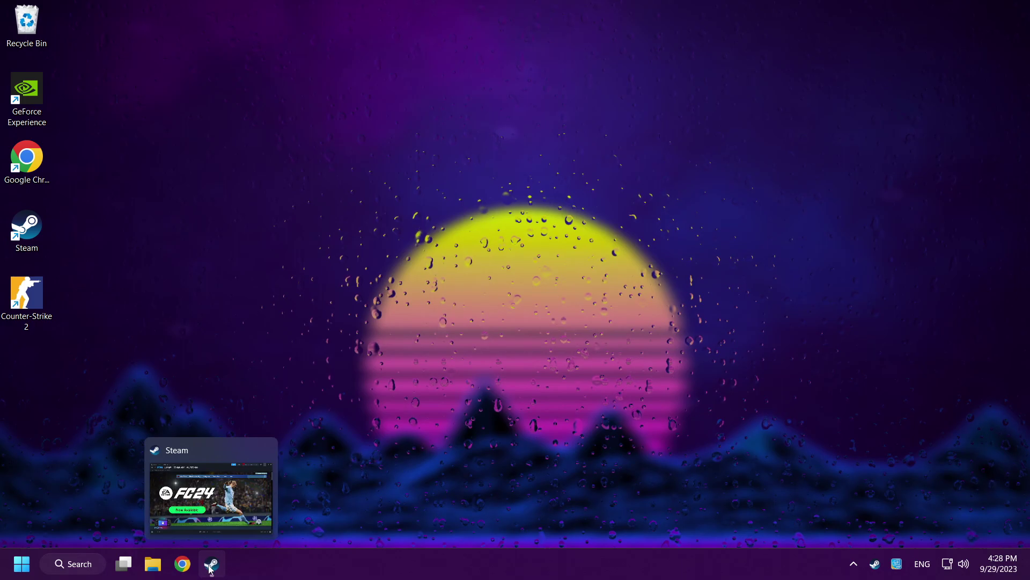
Bring up Steam, select Counter-Strike 2 in the Library and right-click it
{"action": "left_click", "coordinate": [211, 565]}
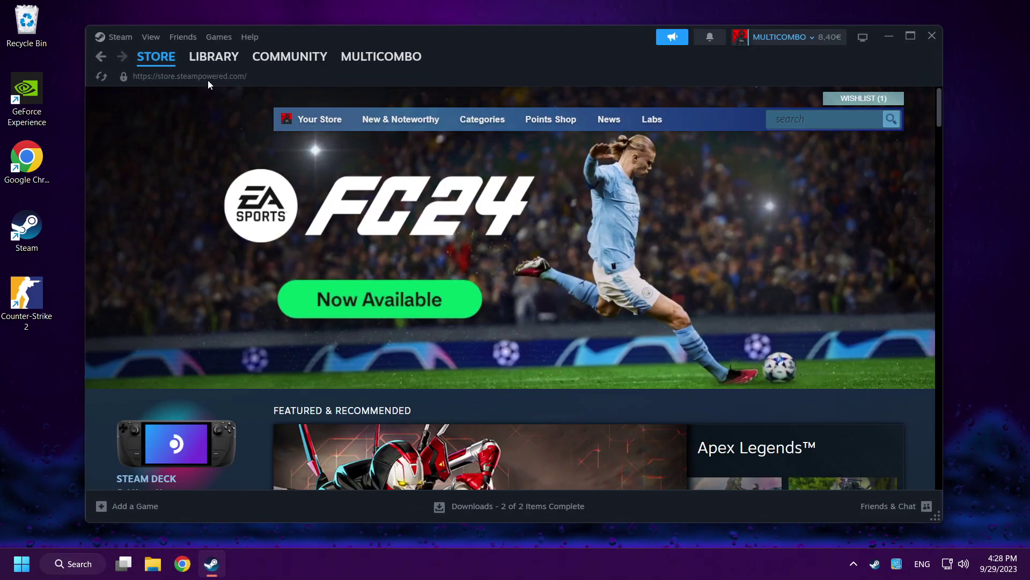
{"action": "left_click", "coordinate": [215, 63]}
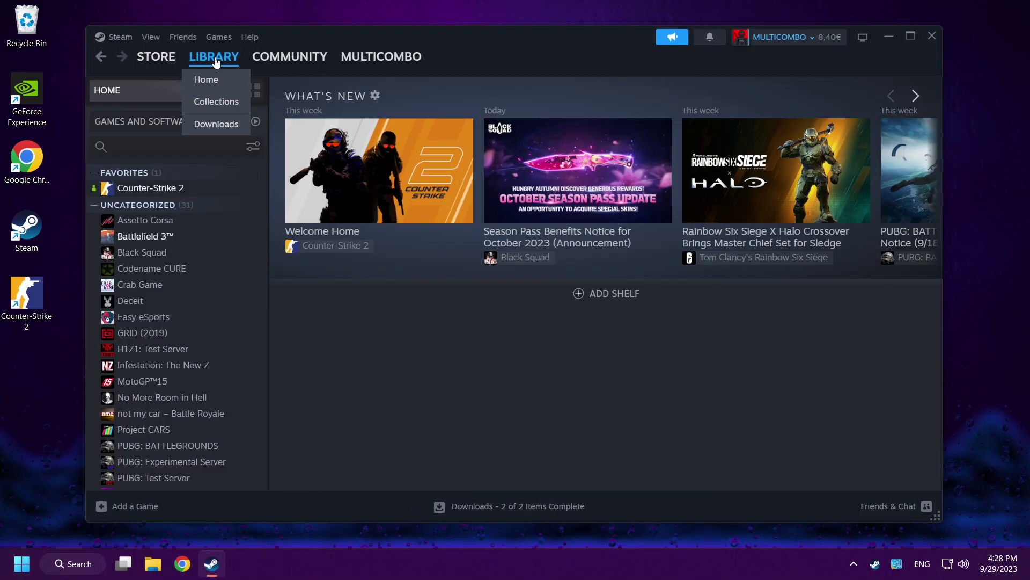
{"action": "left_click", "coordinate": [211, 190]}
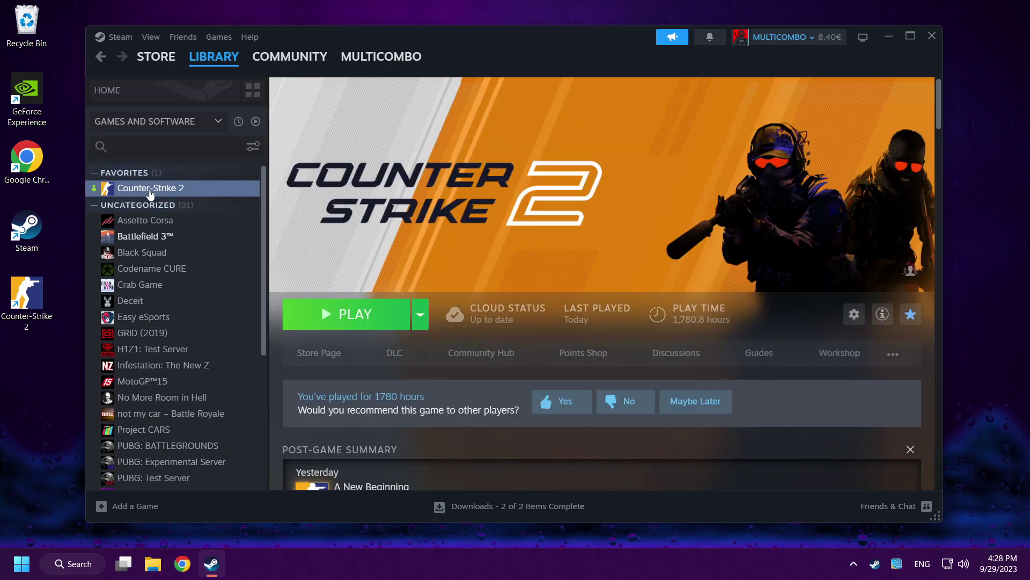
{"action": "right_click", "coordinate": [218, 187]}
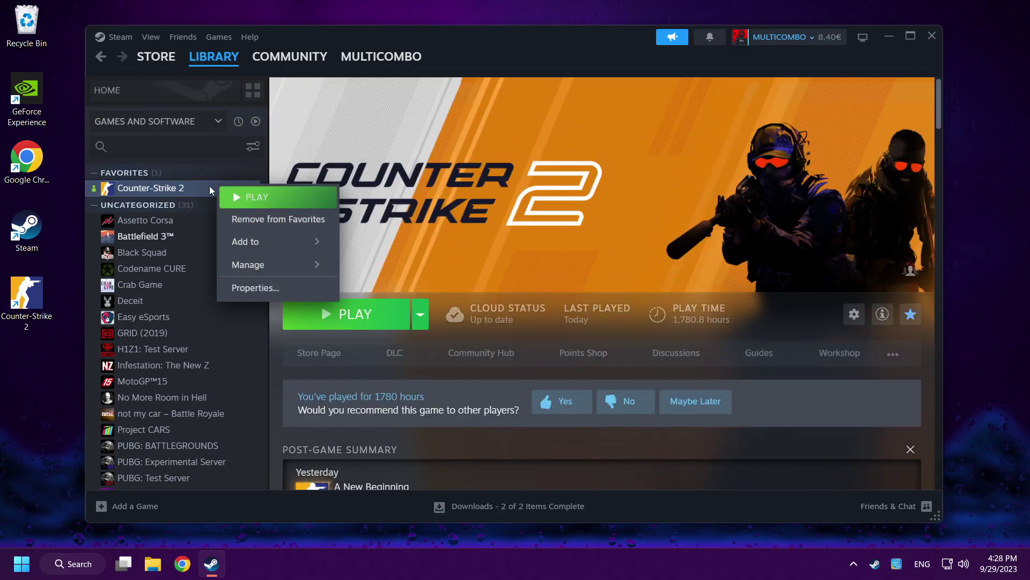
Verify Counter-Strike 2's game files from Properties > Installed Files until all 3245 files validate
{"action": "left_click", "coordinate": [295, 289]}
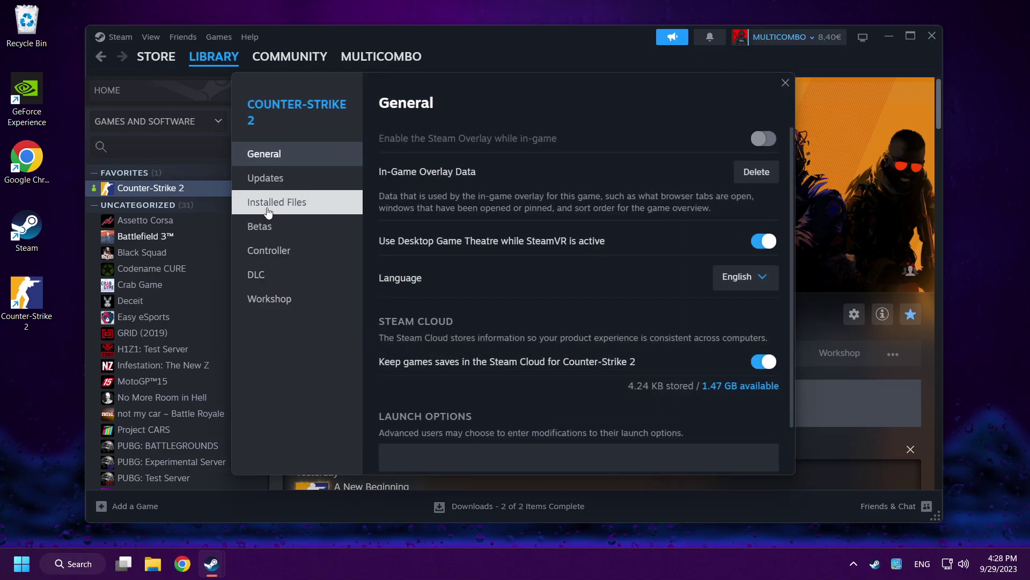
{"action": "left_click", "coordinate": [328, 212]}
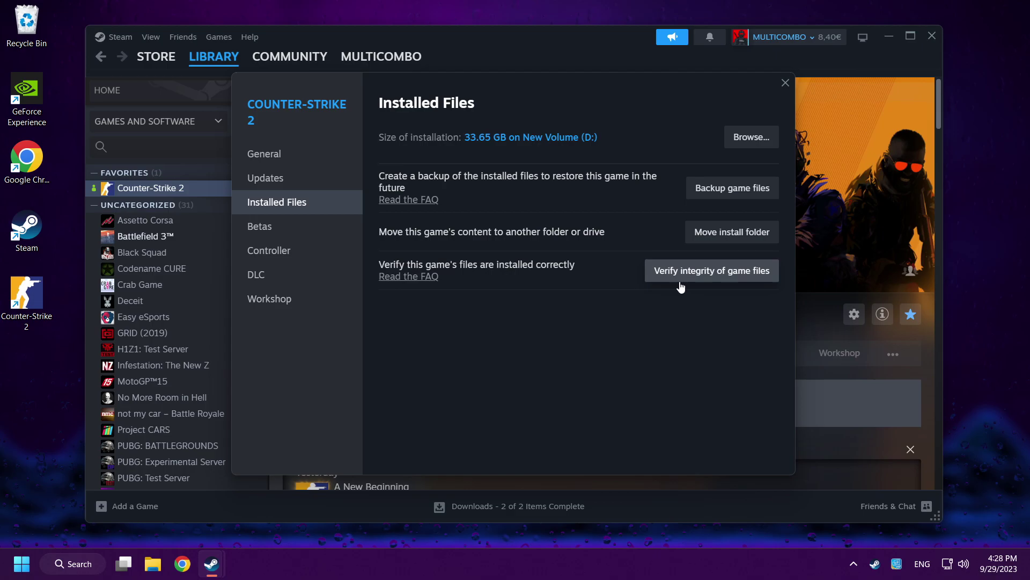
{"action": "left_click", "coordinate": [719, 272]}
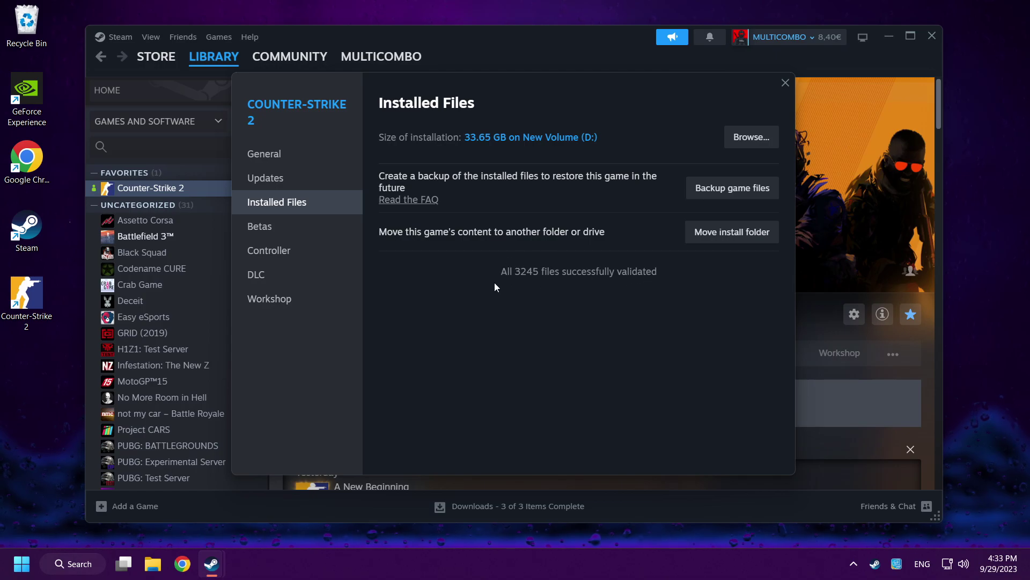
Close Properties, launch Counter-Strike 2, then reopen Installed Files and browse the install folder
{"action": "left_click", "coordinate": [784, 84]}
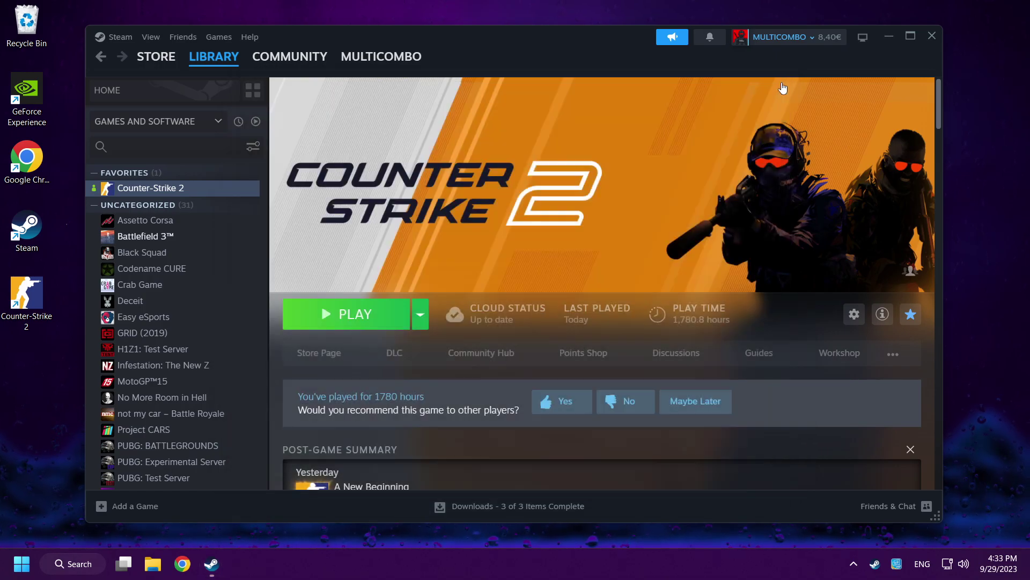
{"action": "left_click", "coordinate": [357, 323]}
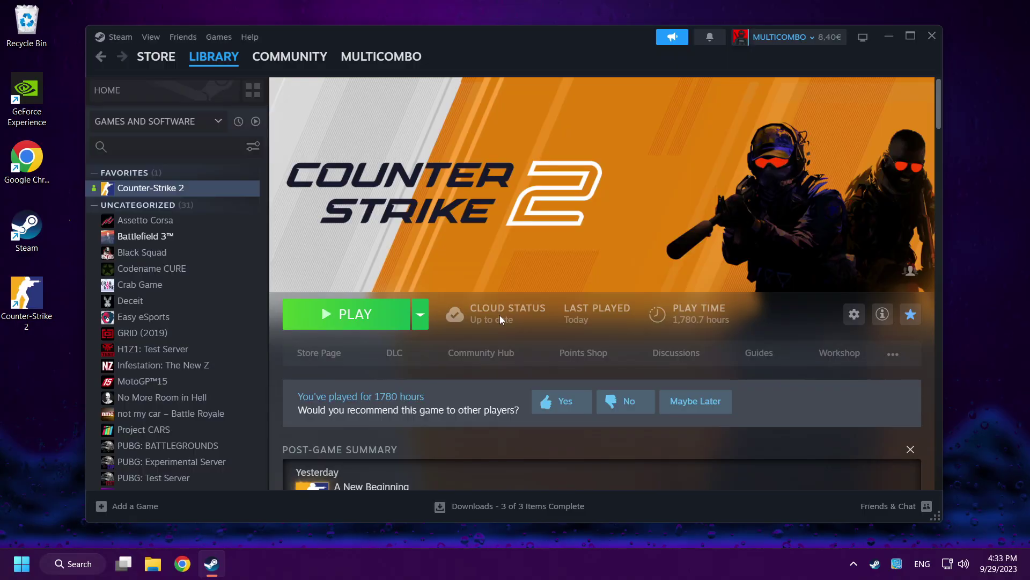
{"action": "right_click", "coordinate": [217, 194]}
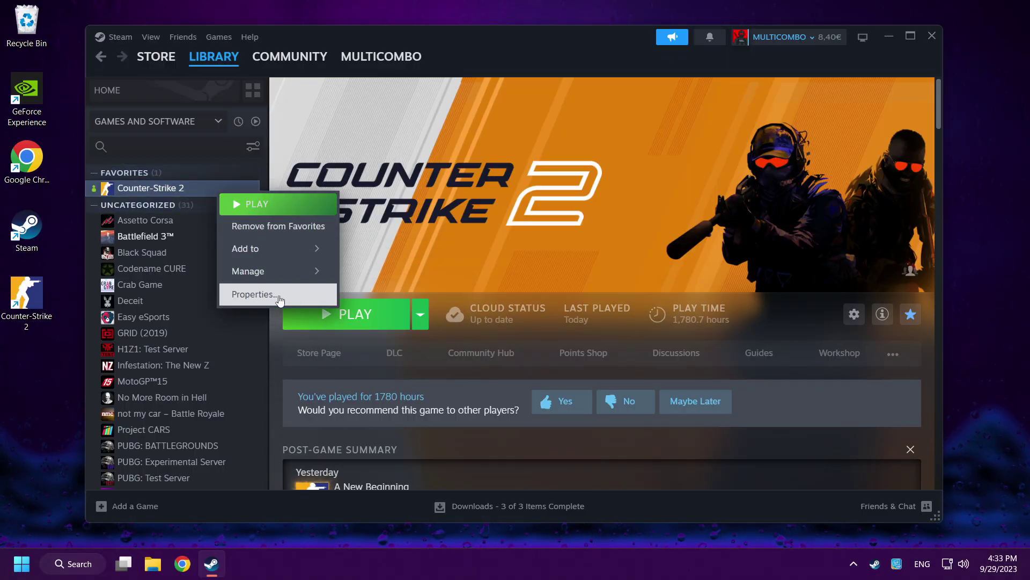
{"action": "left_click", "coordinate": [301, 296]}
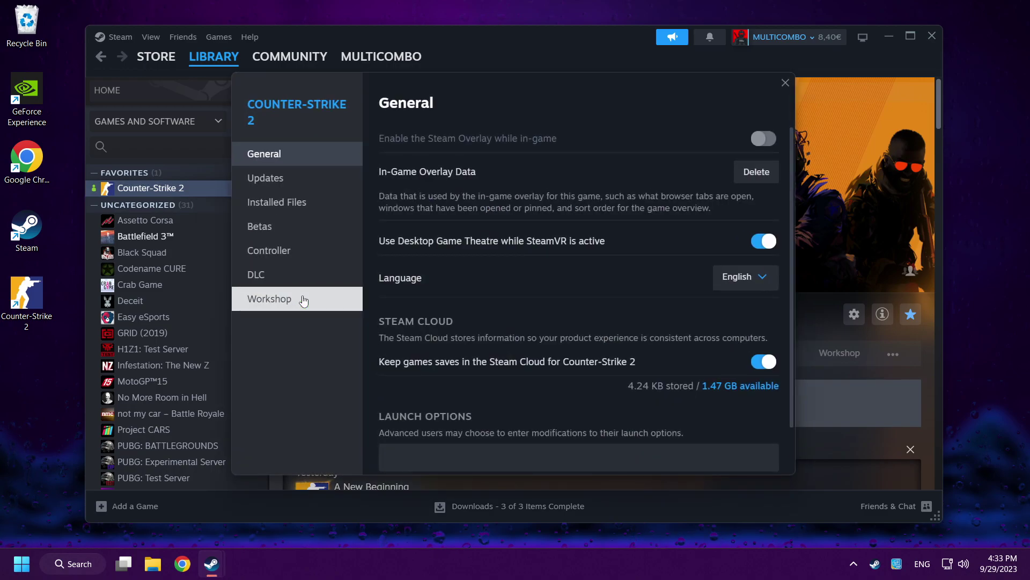
{"action": "left_click", "coordinate": [318, 209]}
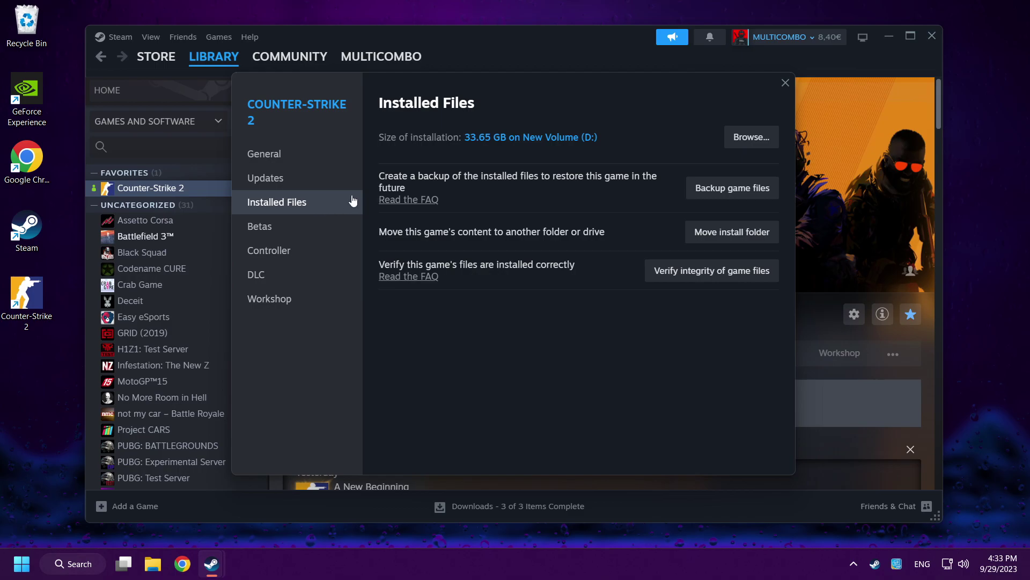
{"action": "left_click", "coordinate": [752, 137]}
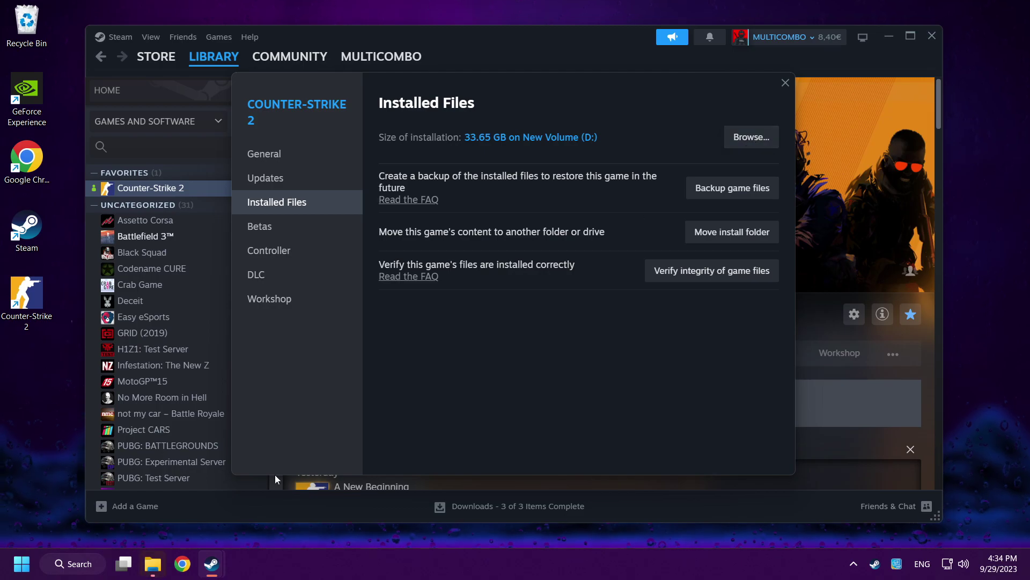
Navigate the install folder to game\bin\win64 and right-click the cs2 application
{"action": "left_click", "coordinate": [156, 563]}
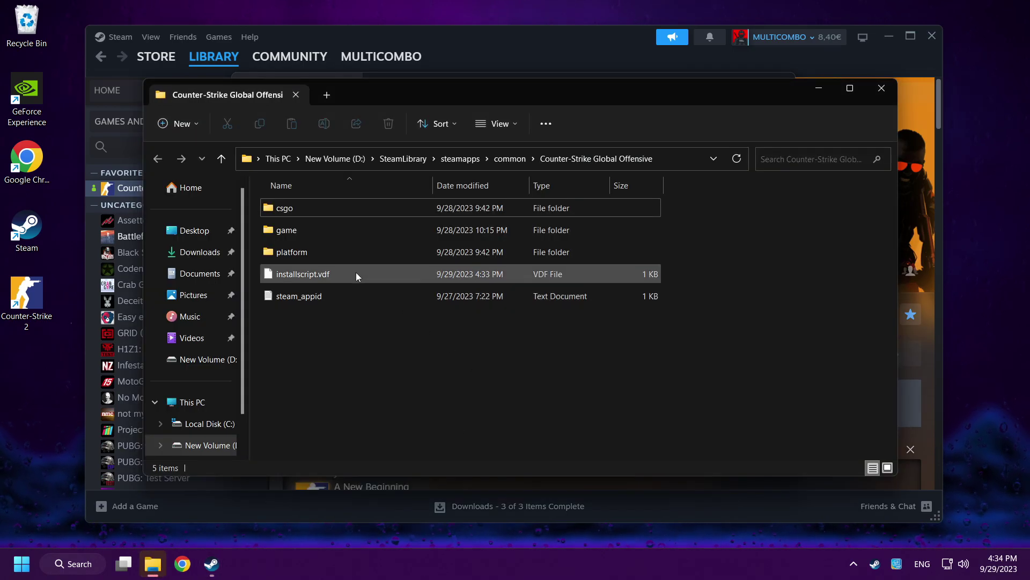
{"action": "double_click", "coordinate": [316, 233]}
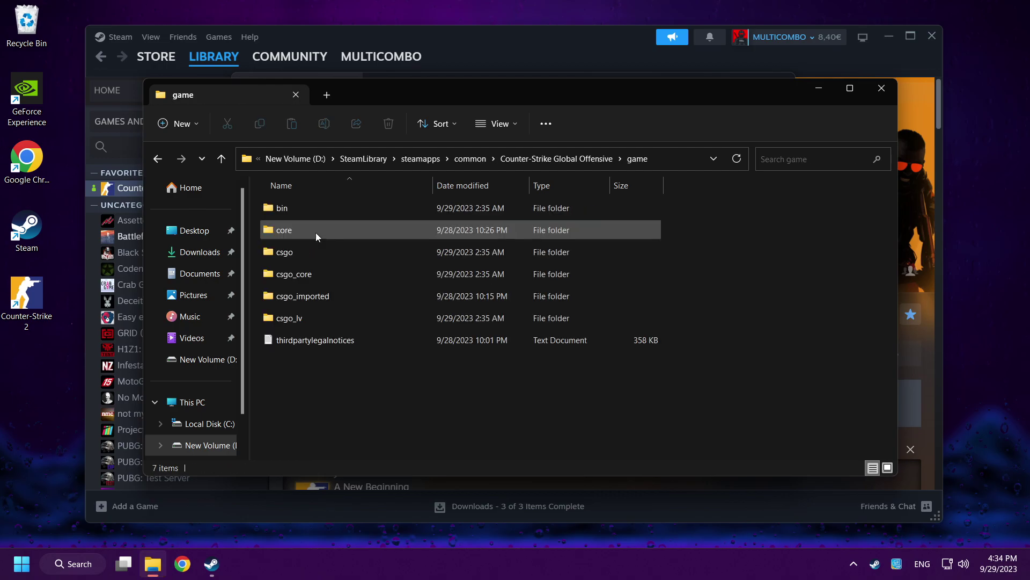
{"action": "double_click", "coordinate": [329, 208]}
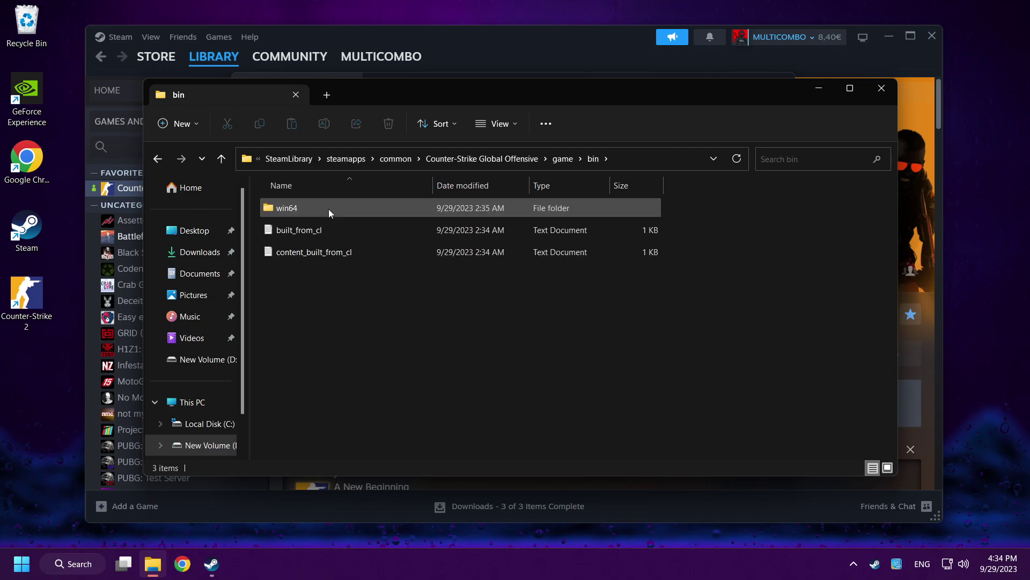
{"action": "double_click", "coordinate": [326, 209]}
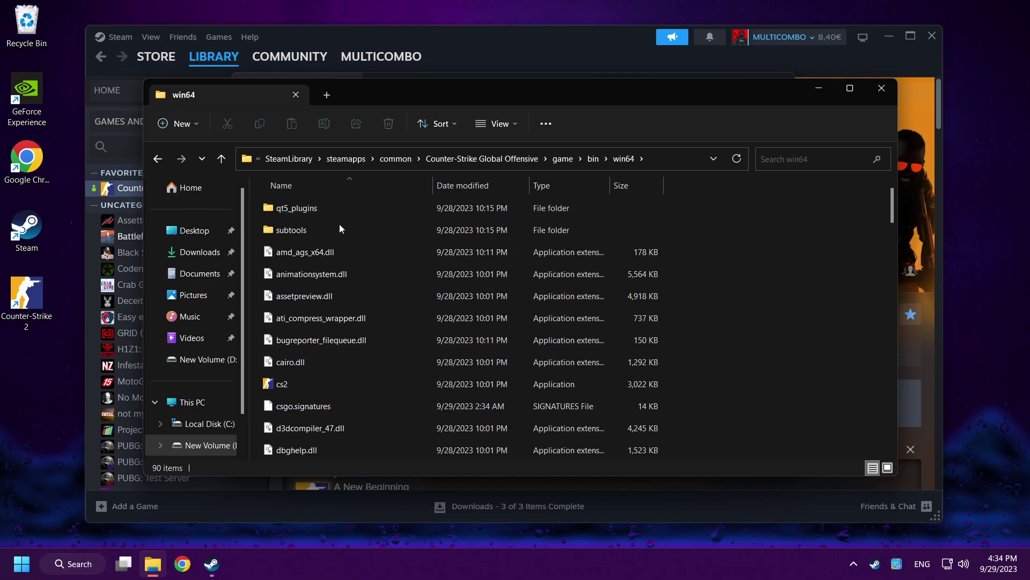
{"action": "scroll", "coordinate": [326, 380], "scroll_direction": "down", "scroll_amount": 1}
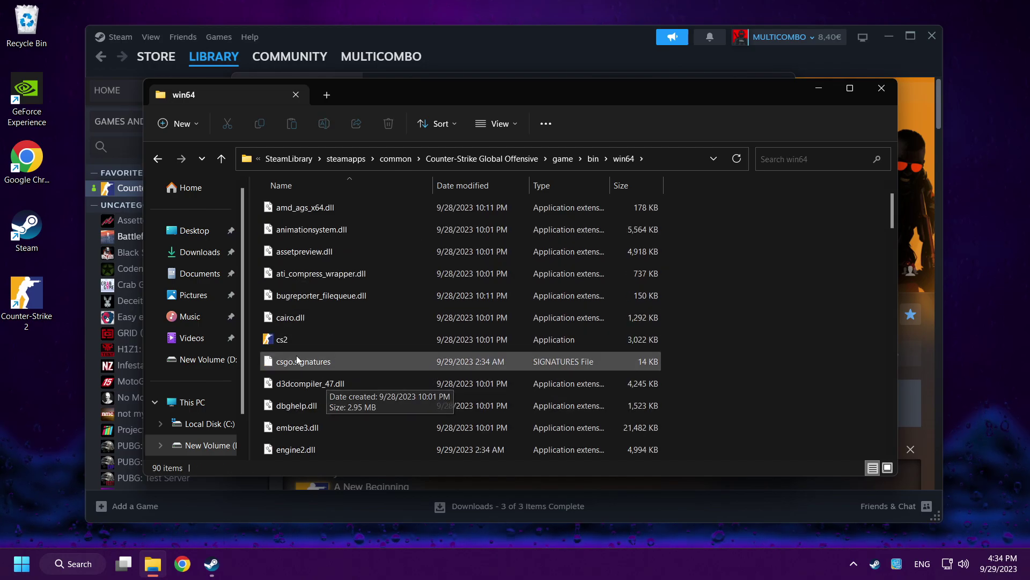
{"action": "left_click", "coordinate": [314, 346]}
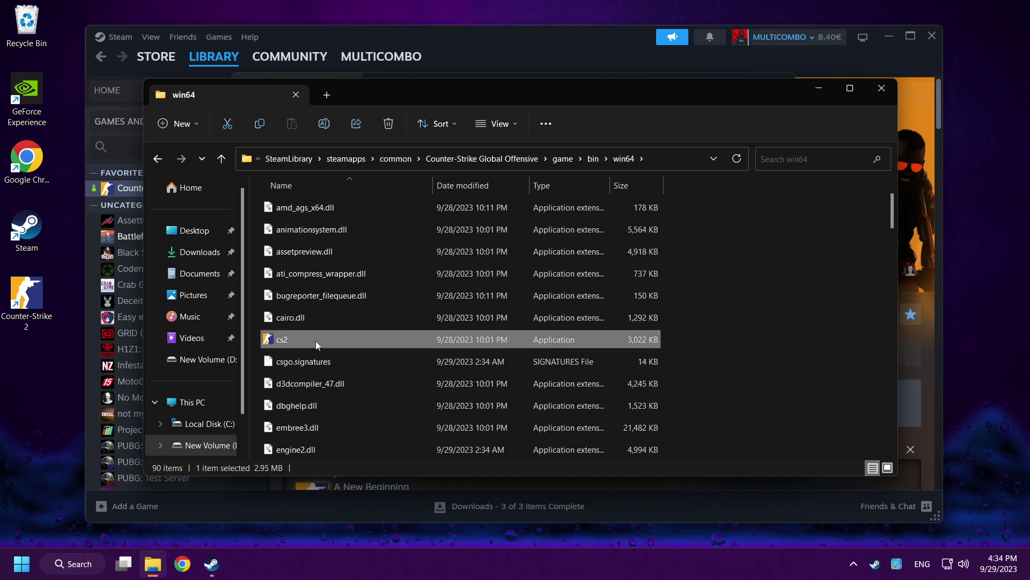
{"action": "right_click", "coordinate": [356, 341]}
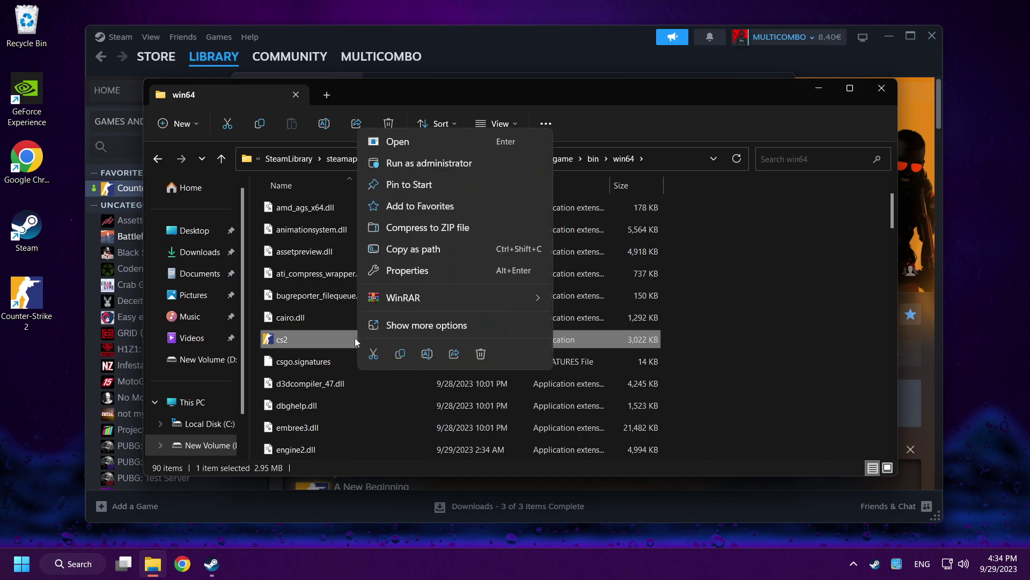
Set cs2 to Windows 8 compatibility mode with fullscreen optimizations disabled, apply, and close Explorer
{"action": "left_click", "coordinate": [446, 270]}
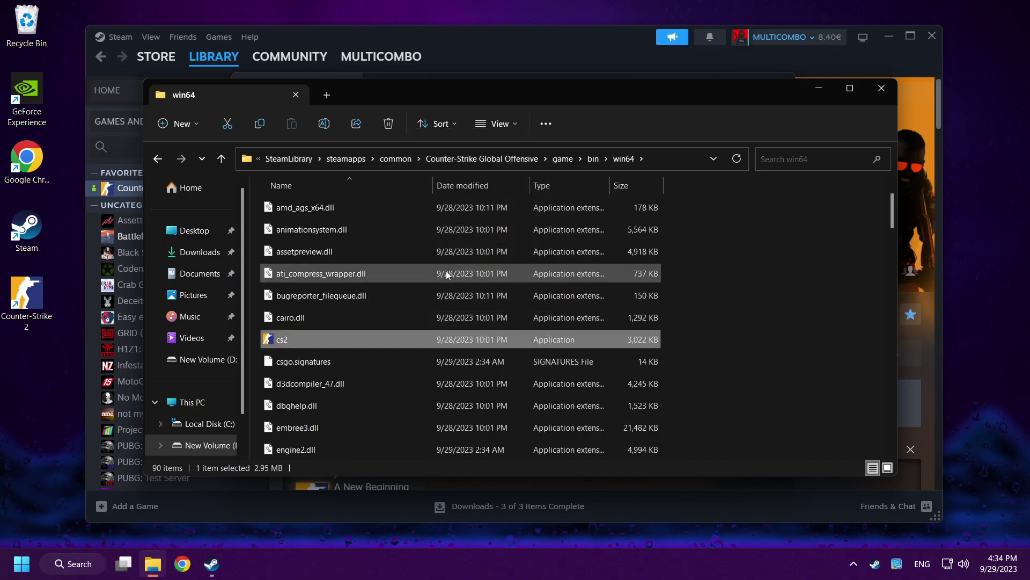
{"action": "left_click_drag", "start_coordinate": [475, 181], "coordinate": [481, 93]}
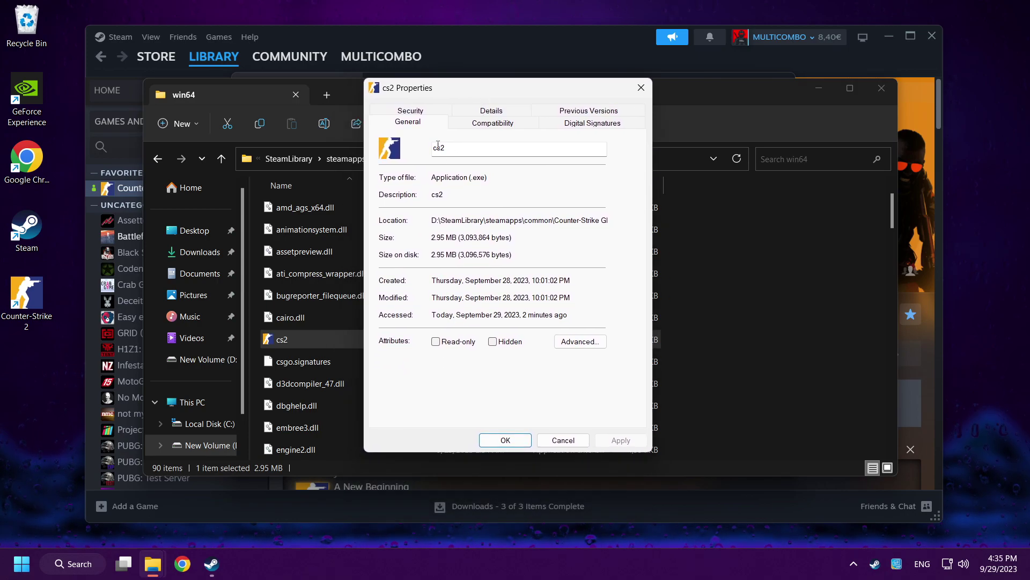
{"action": "left_click", "coordinate": [496, 125]}
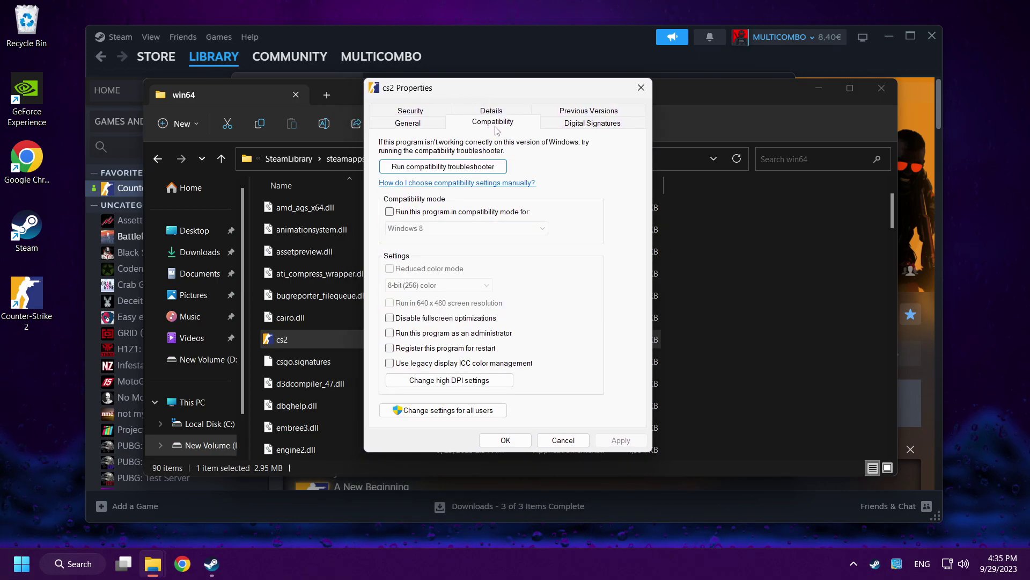
{"action": "left_click", "coordinate": [393, 213]}
{"action": "left_click", "coordinate": [460, 229]}
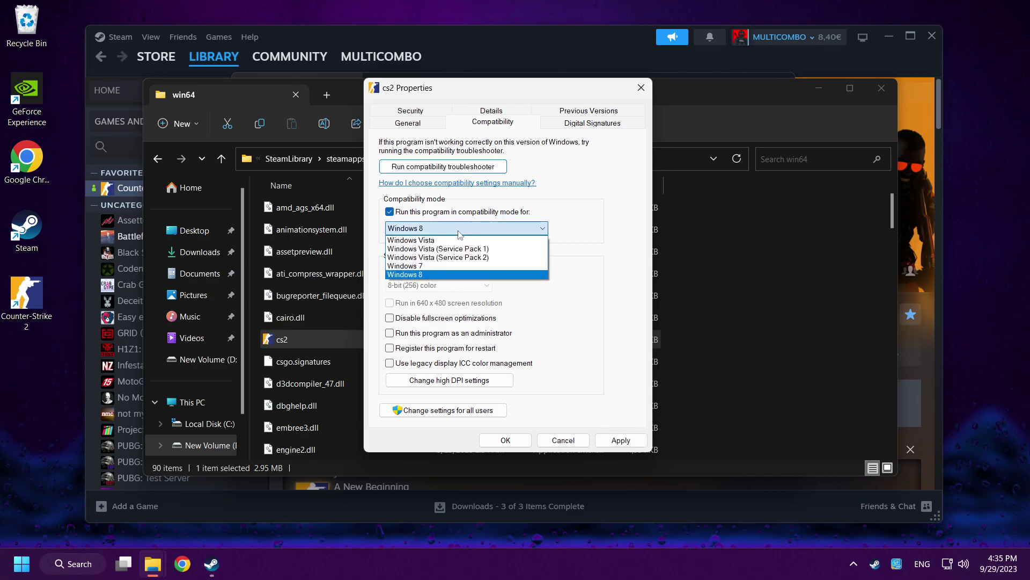
{"action": "left_click", "coordinate": [438, 275]}
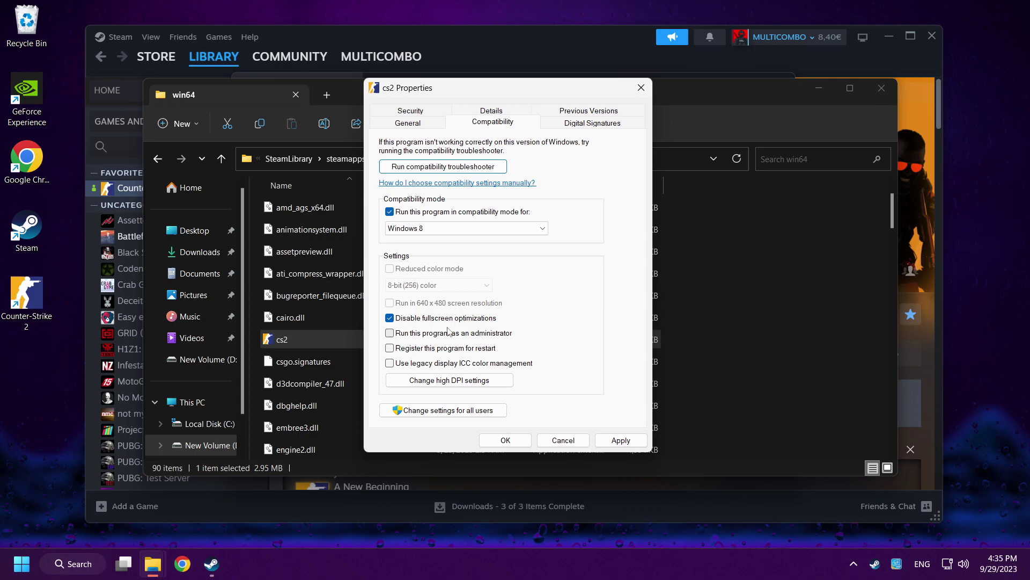
{"action": "left_click", "coordinate": [620, 441]}
{"action": "left_click", "coordinate": [506, 440]}
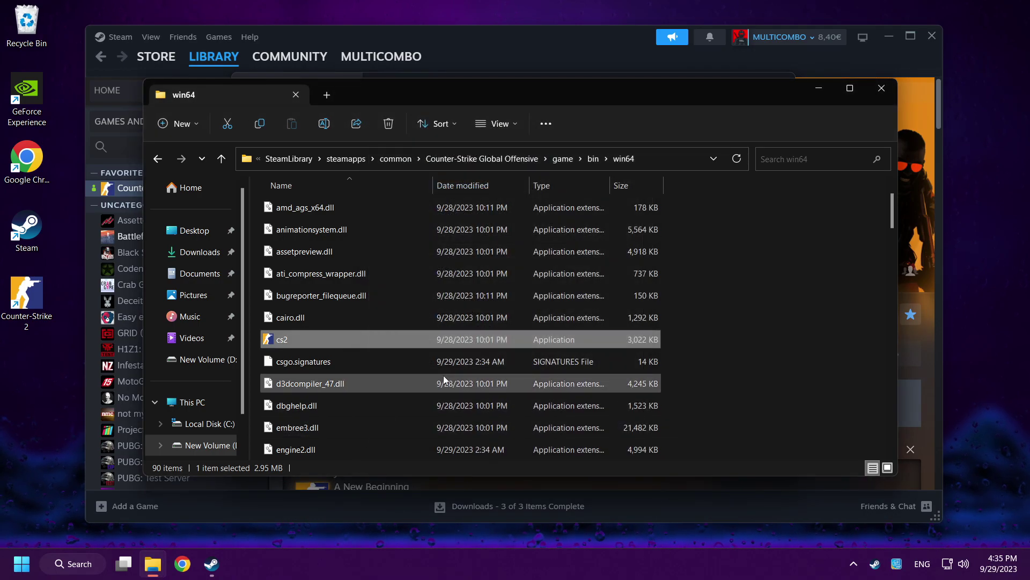
{"action": "left_click", "coordinate": [880, 89]}
Close the Counter-Strike 2 Properties panel and start the game with Play
{"action": "left_click", "coordinate": [784, 84]}
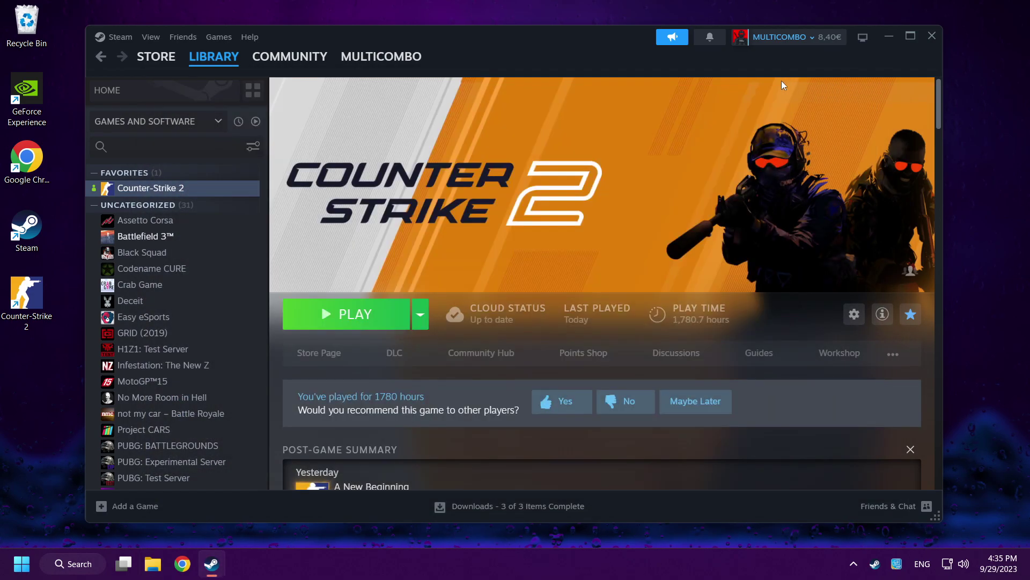
{"action": "left_click", "coordinate": [354, 316]}
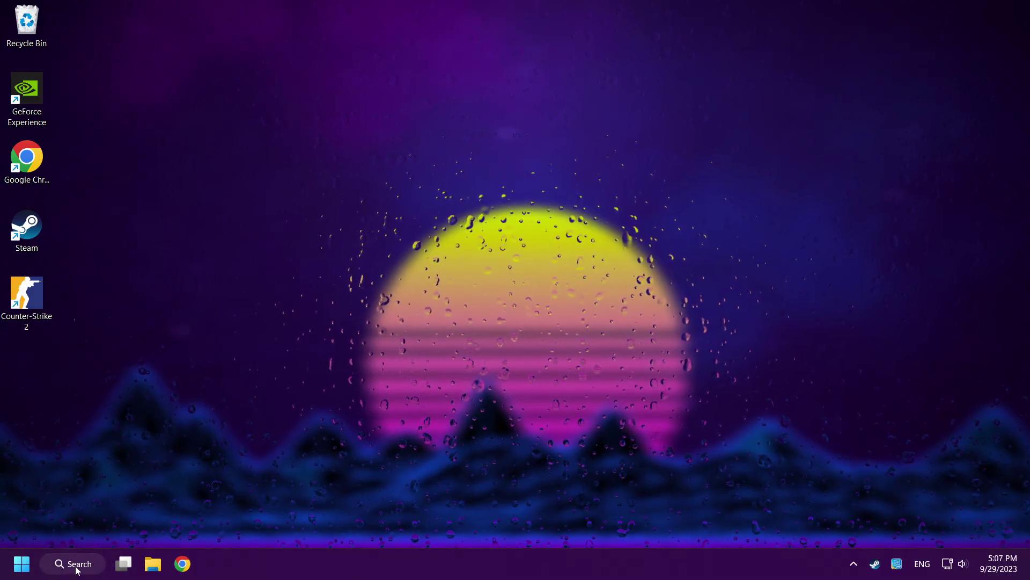
Search for %temp% and open the AppData\Local\Temp folder in File Explorer
{"action": "left_click", "coordinate": [77, 570]}
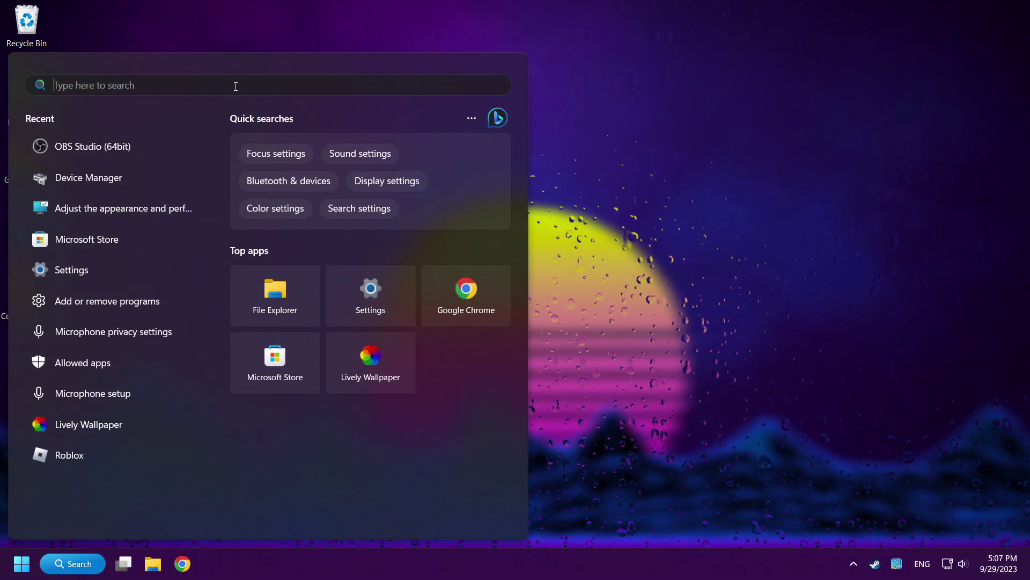
{"action": "type", "text": "%temp"}
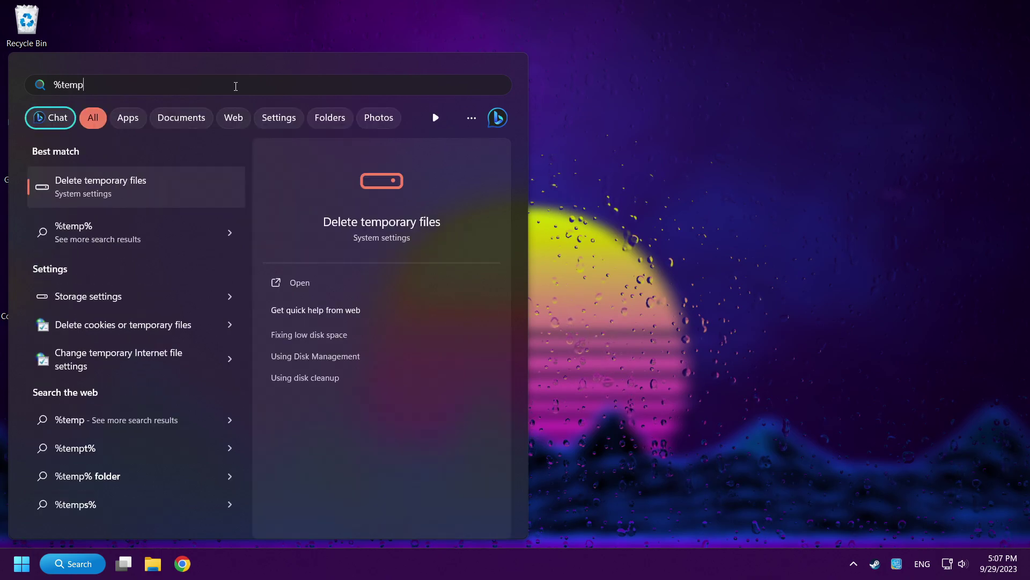
{"action": "type", "text": "%"}
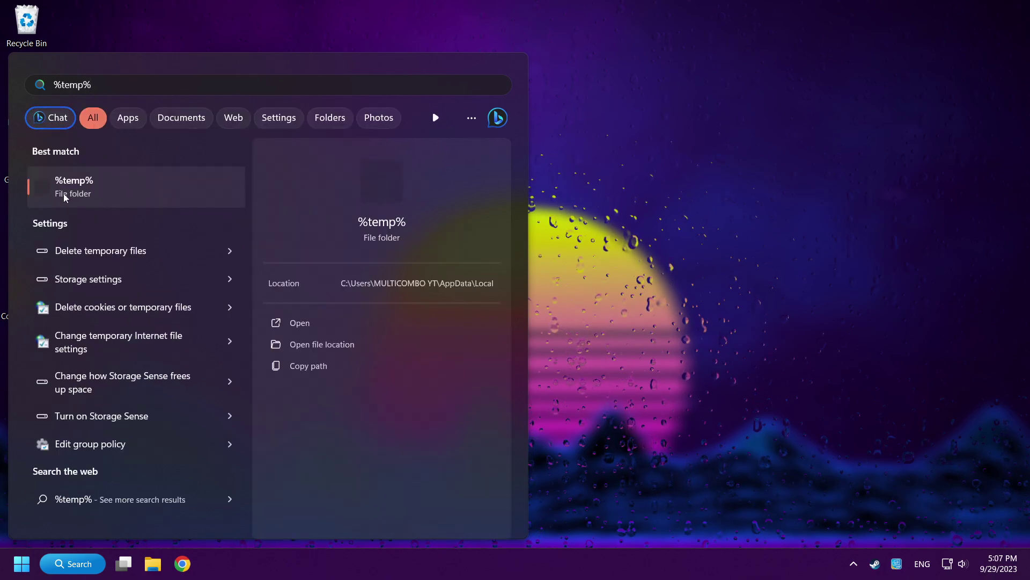
{"action": "left_click", "coordinate": [129, 198]}
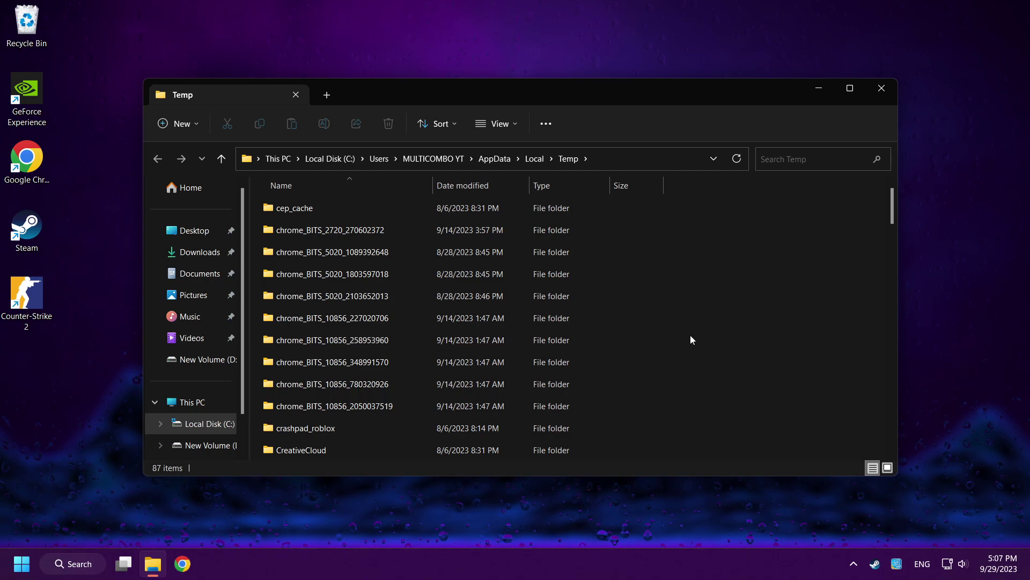
Delete all files in the Temp folder, skipping in-use files, then close the window
{"action": "key", "text": "ctrl+a"}
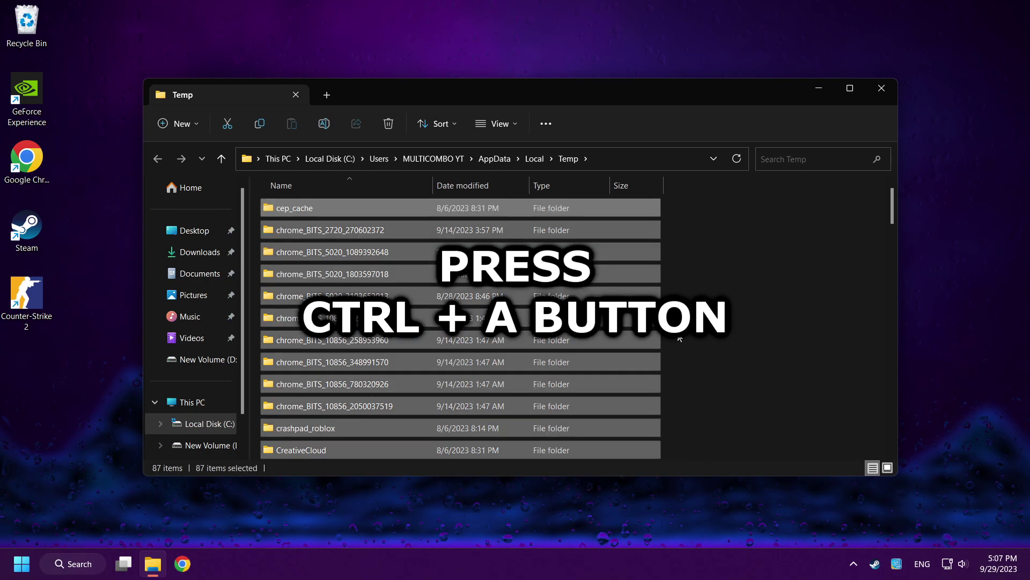
{"action": "right_click", "coordinate": [585, 339]}
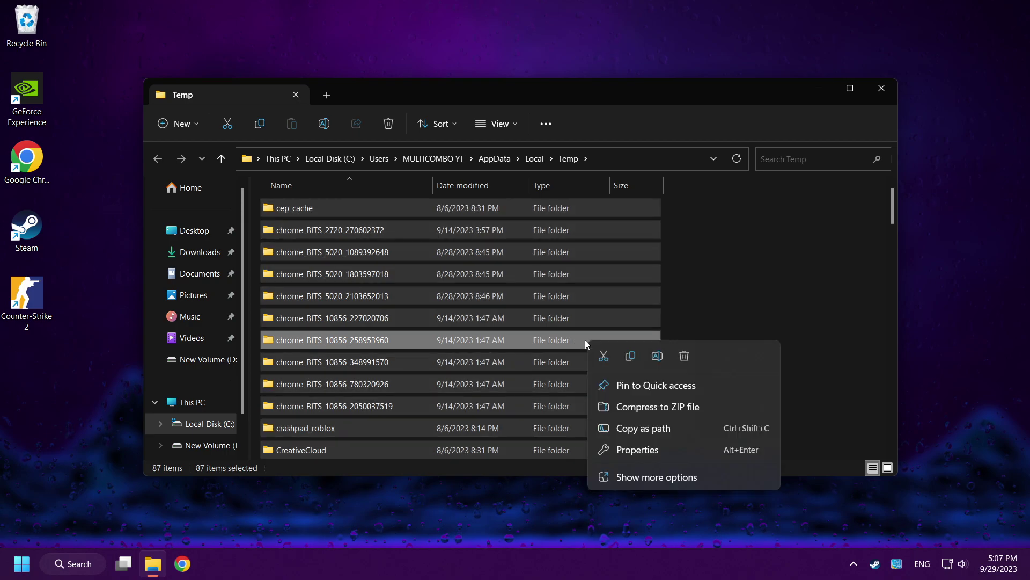
{"action": "left_click", "coordinate": [684, 357]}
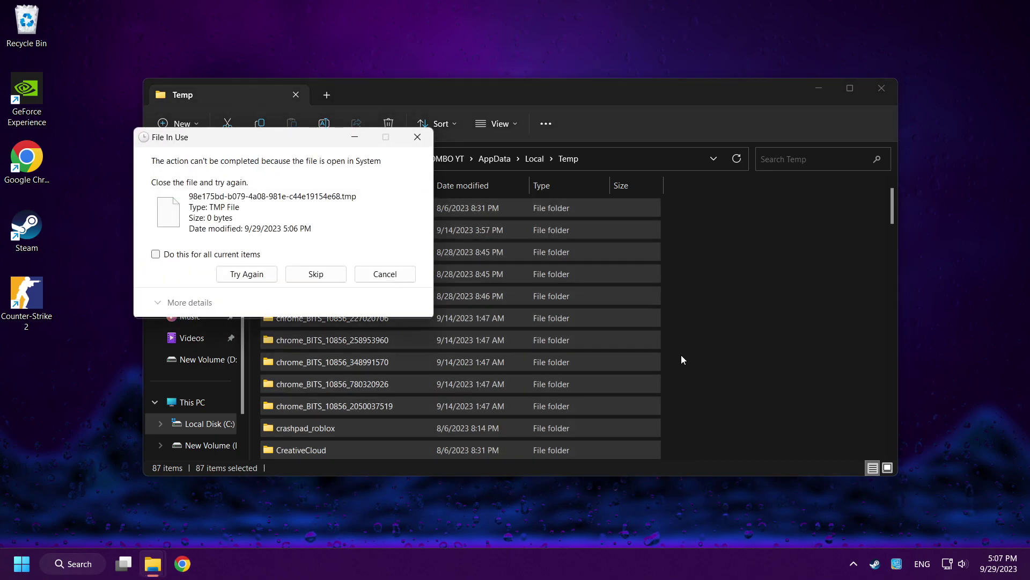
{"action": "left_click", "coordinate": [156, 254]}
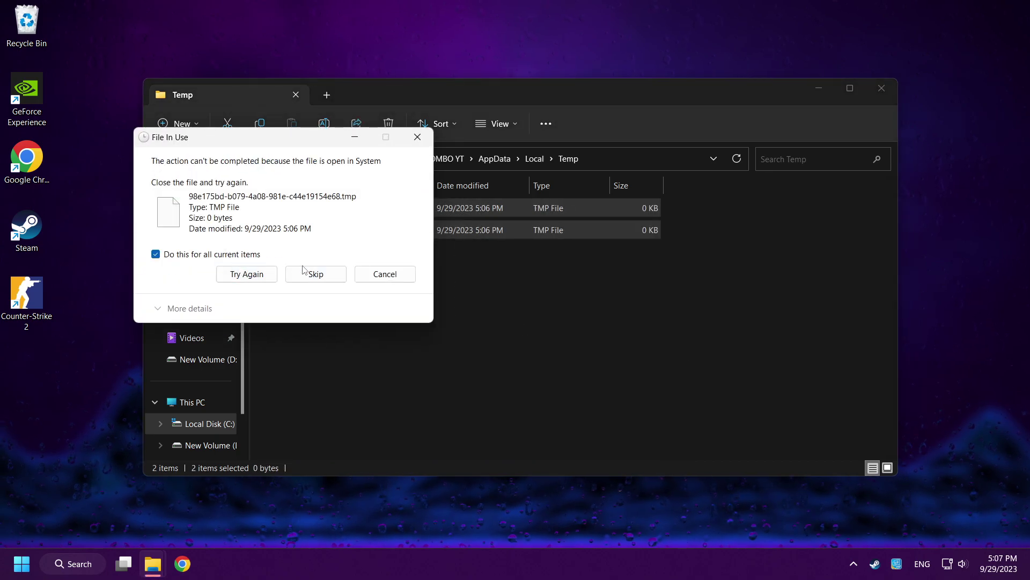
{"action": "left_click", "coordinate": [322, 276]}
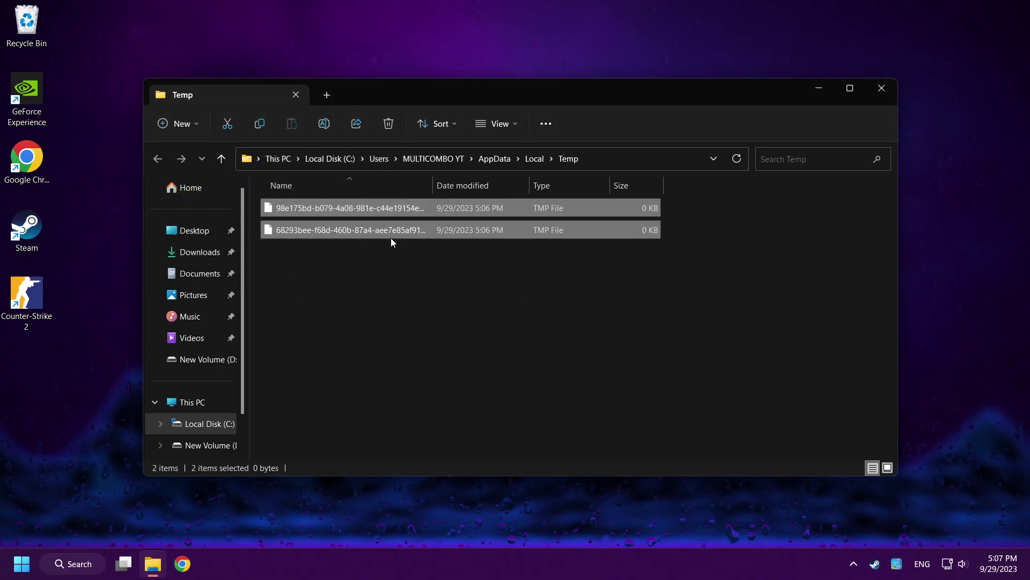
{"action": "left_click", "coordinate": [887, 91]}
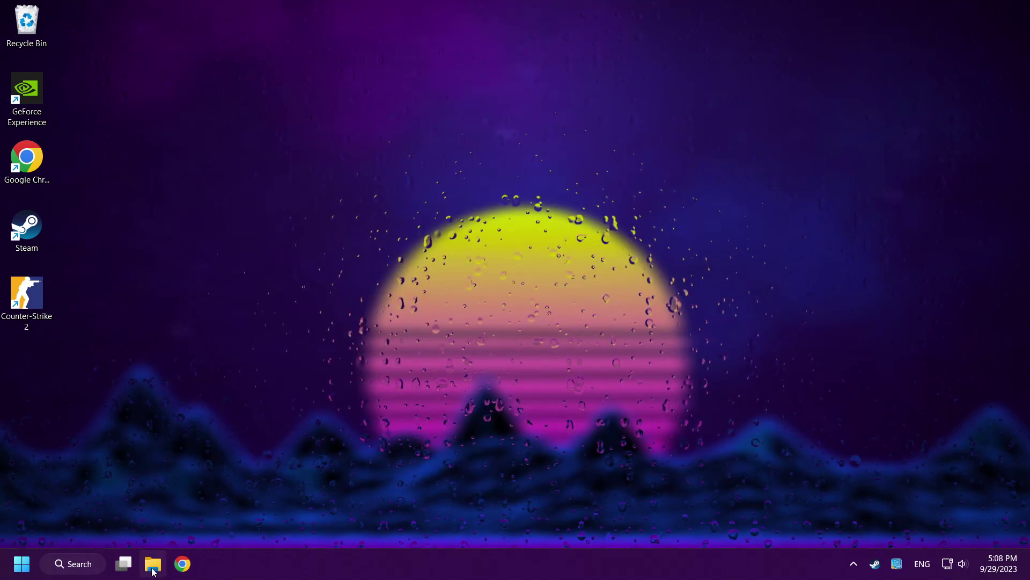
Navigate File Explorer to C:\Program Files (x86)\Steam\userdata and into the numbered account folder
{"action": "left_click", "coordinate": [153, 572]}
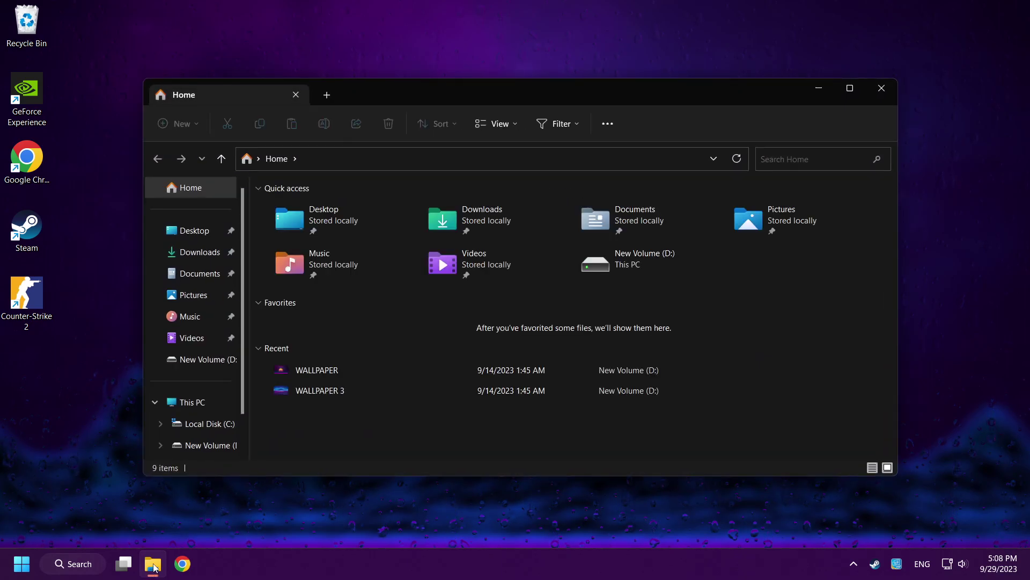
{"action": "scroll", "coordinate": [210, 407], "scroll_direction": "down", "scroll_amount": 2}
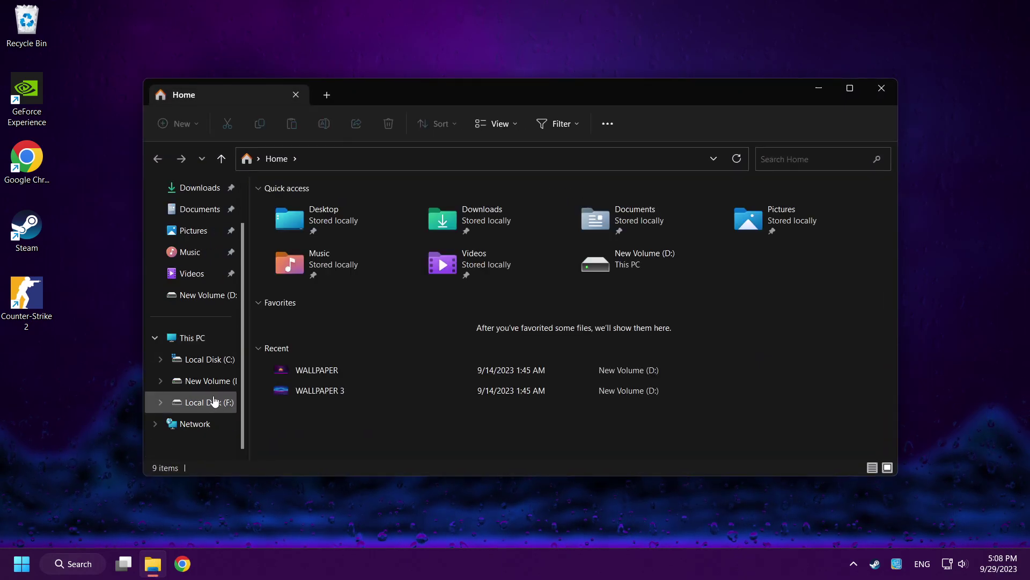
{"action": "left_click", "coordinate": [204, 366]}
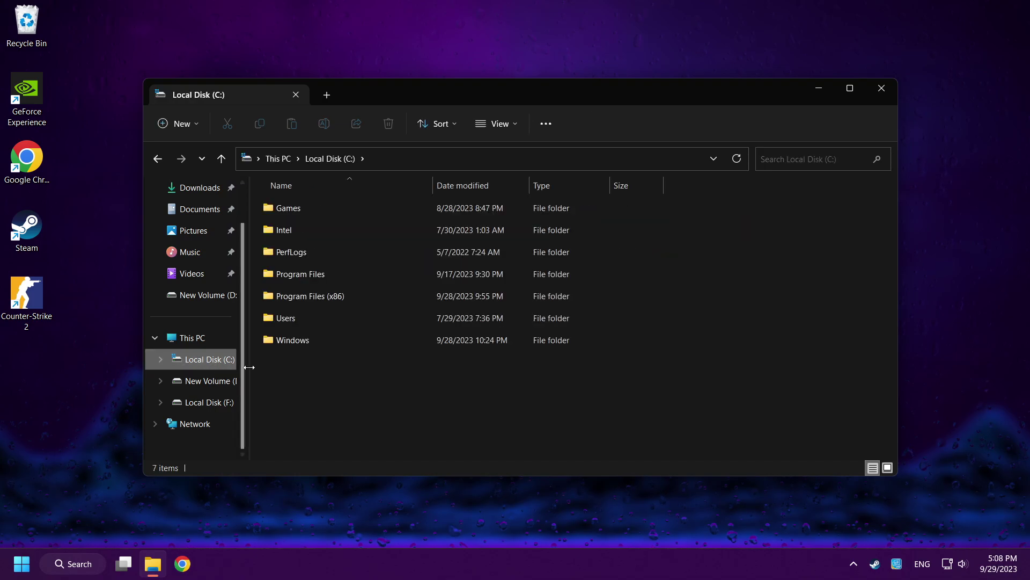
{"action": "double_click", "coordinate": [388, 297]}
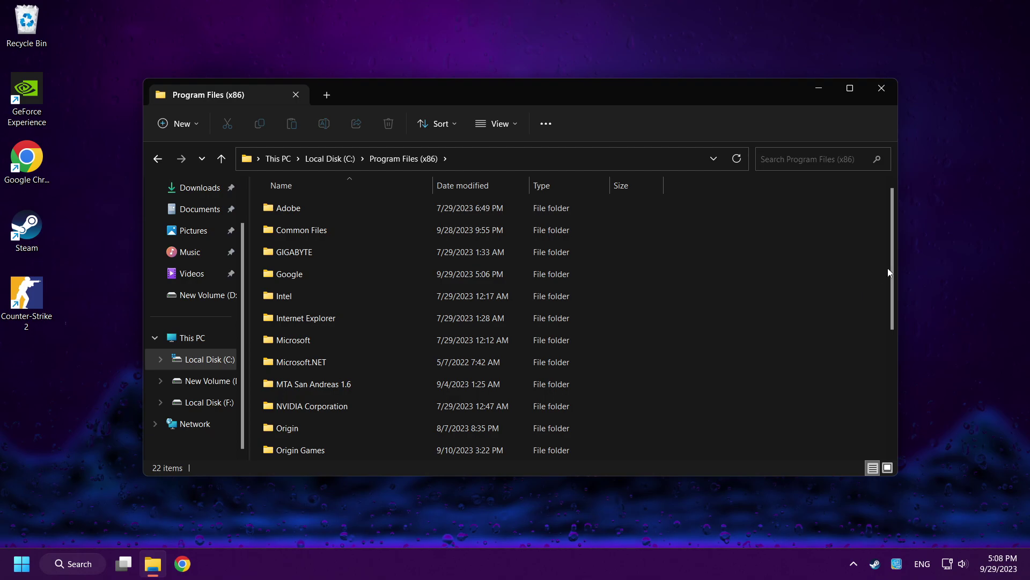
{"action": "left_click_drag", "start_coordinate": [888, 269], "coordinate": [886, 351]}
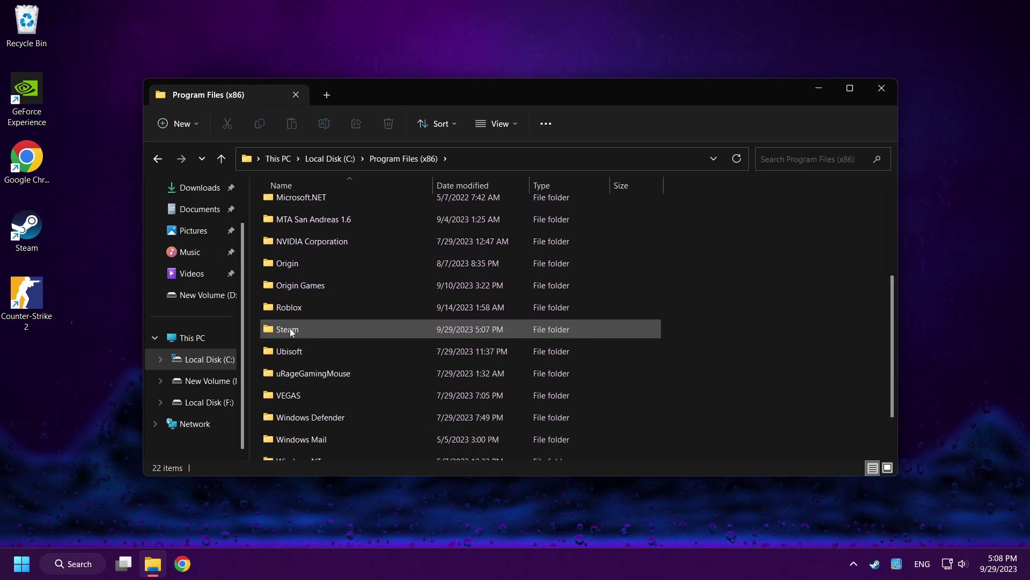
{"action": "double_click", "coordinate": [393, 333]}
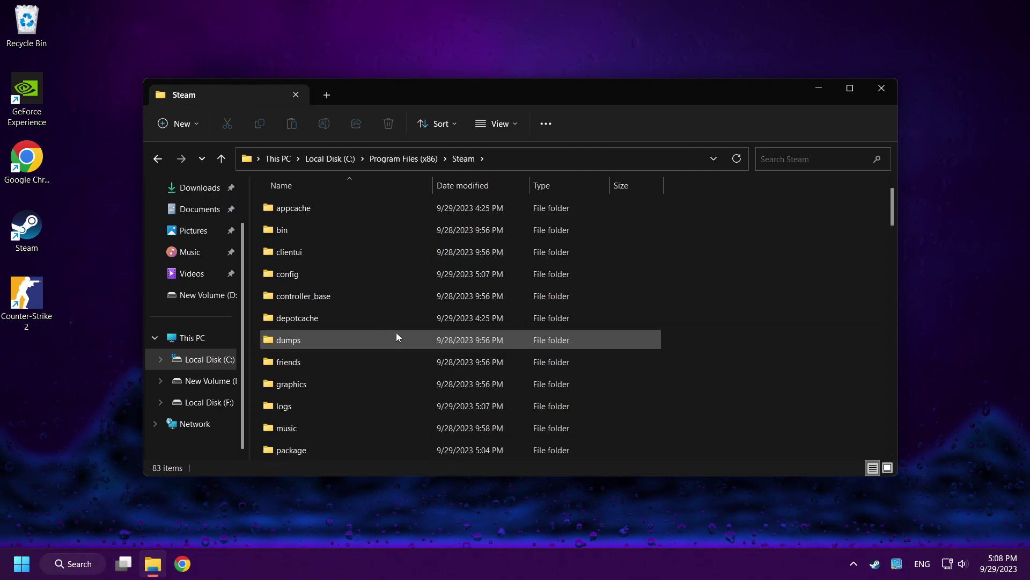
{"action": "left_click_drag", "start_coordinate": [892, 210], "coordinate": [888, 252]}
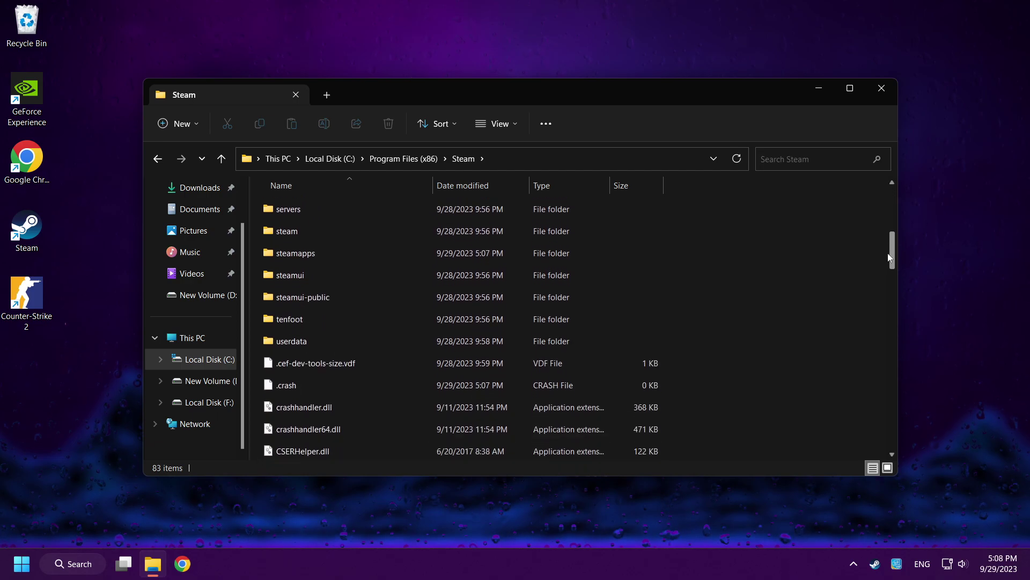
{"action": "left_click", "coordinate": [307, 337]}
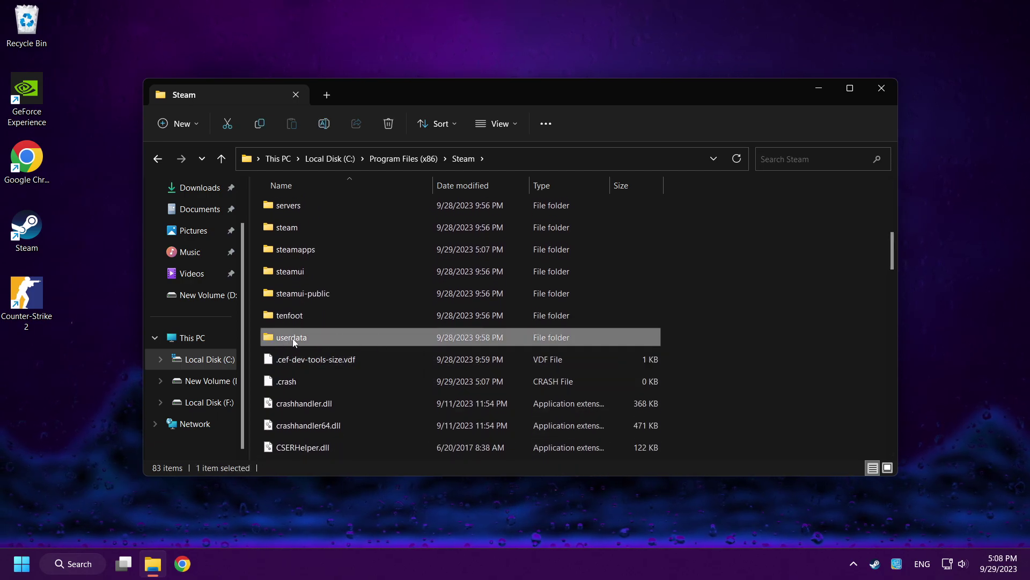
{"action": "double_click", "coordinate": [343, 337]}
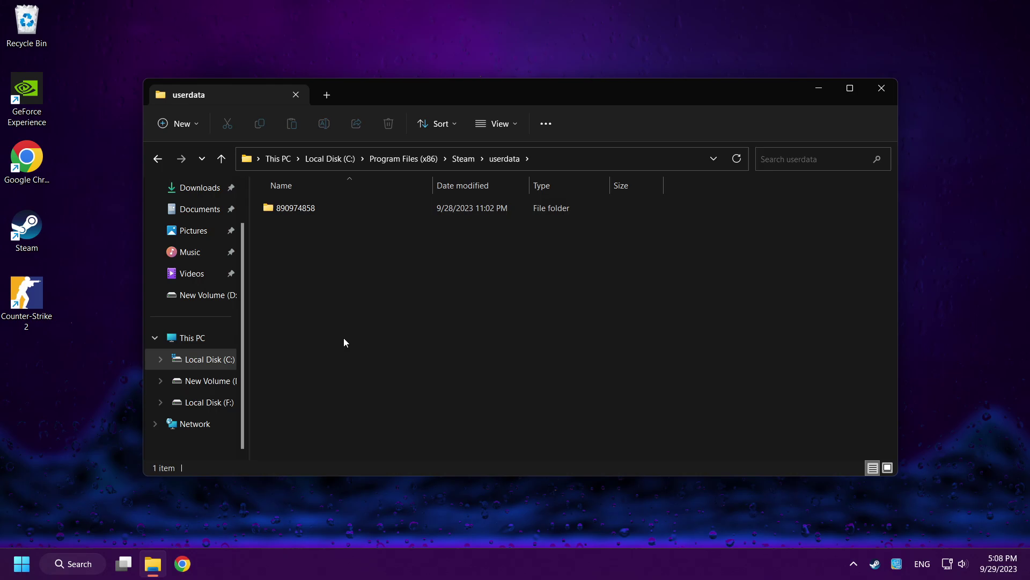
{"action": "double_click", "coordinate": [353, 209]}
Delete the 730 folder and close File Explorer
{"action": "left_click", "coordinate": [348, 237]}
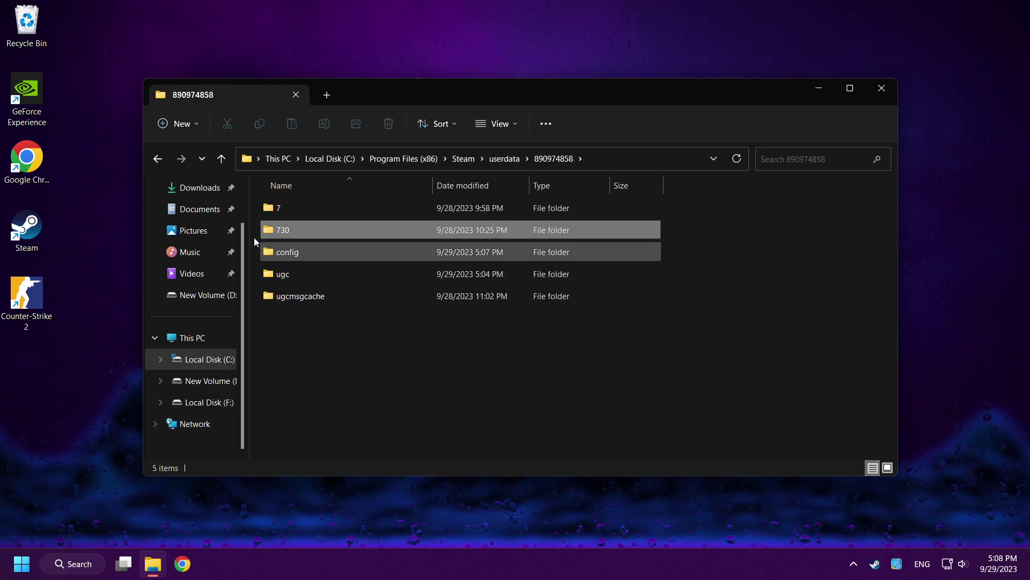
{"action": "right_click", "coordinate": [355, 230]}
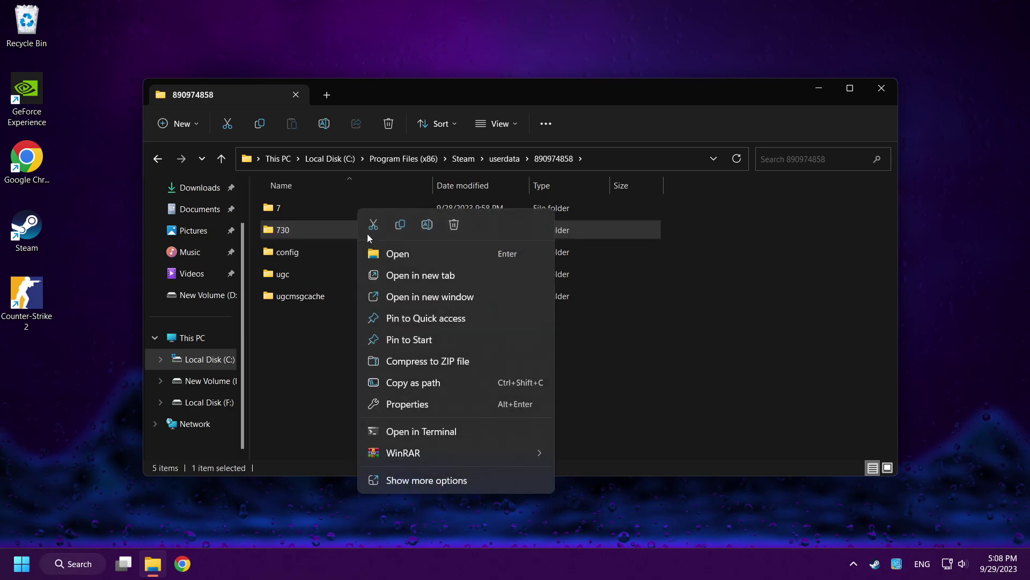
{"action": "left_click", "coordinate": [455, 225]}
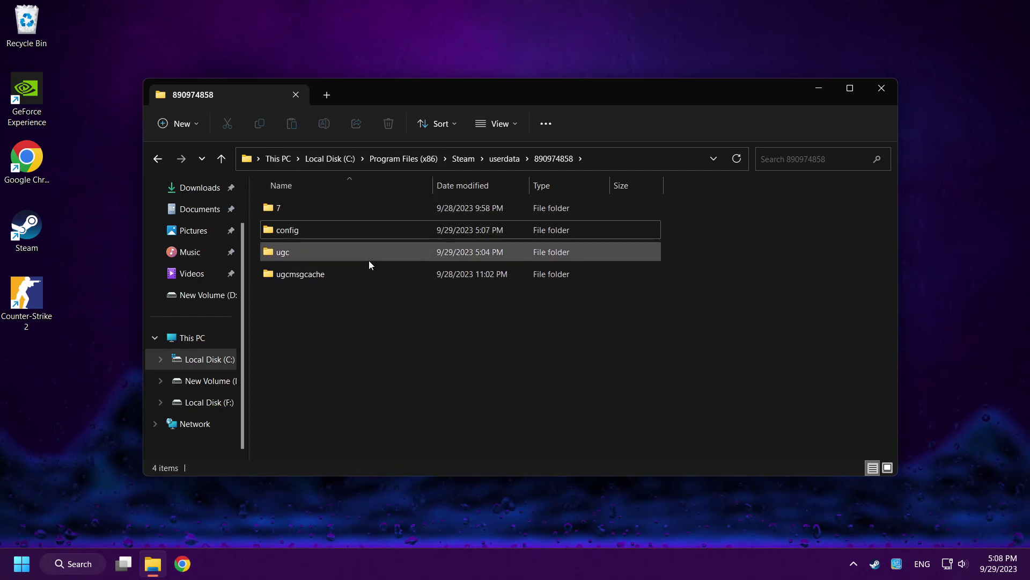
{"action": "left_click", "coordinate": [880, 92]}
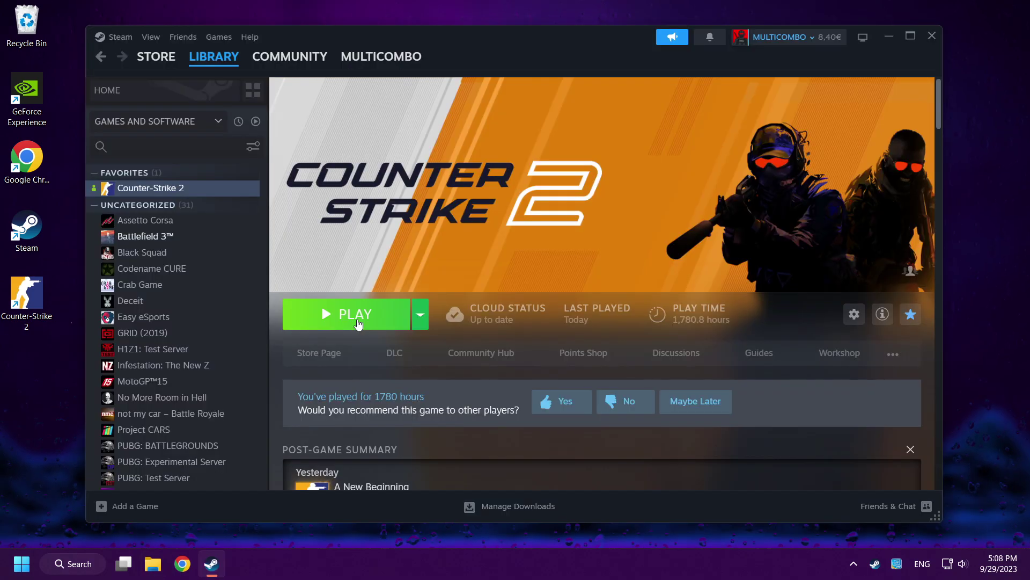
Relaunch Counter-Strike 2 to test, then download dxwebsetup.exe from the DirectX End-User Runtime page
{"action": "left_click", "coordinate": [359, 322]}
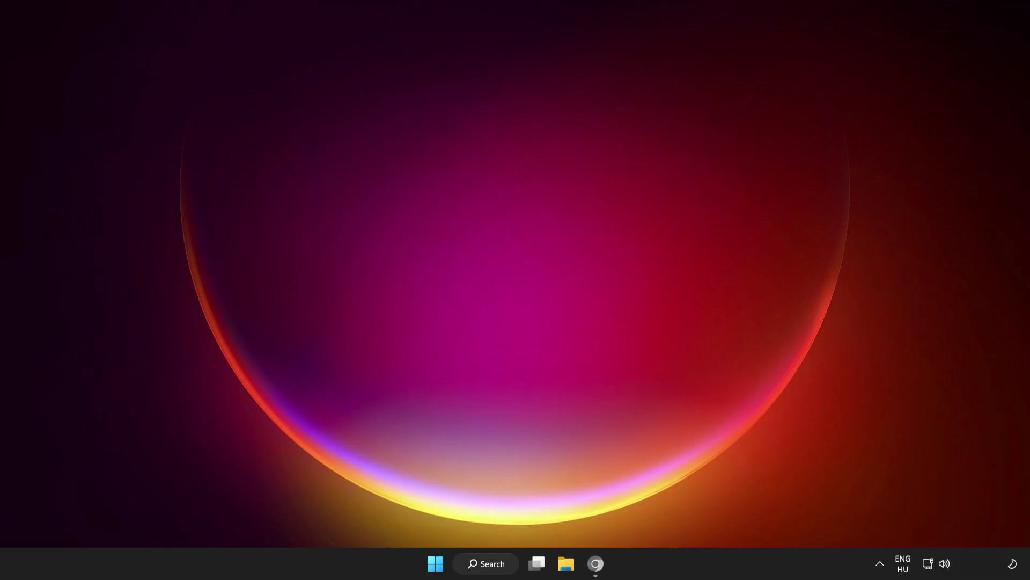
{"action": "left_click", "coordinate": [595, 565]}
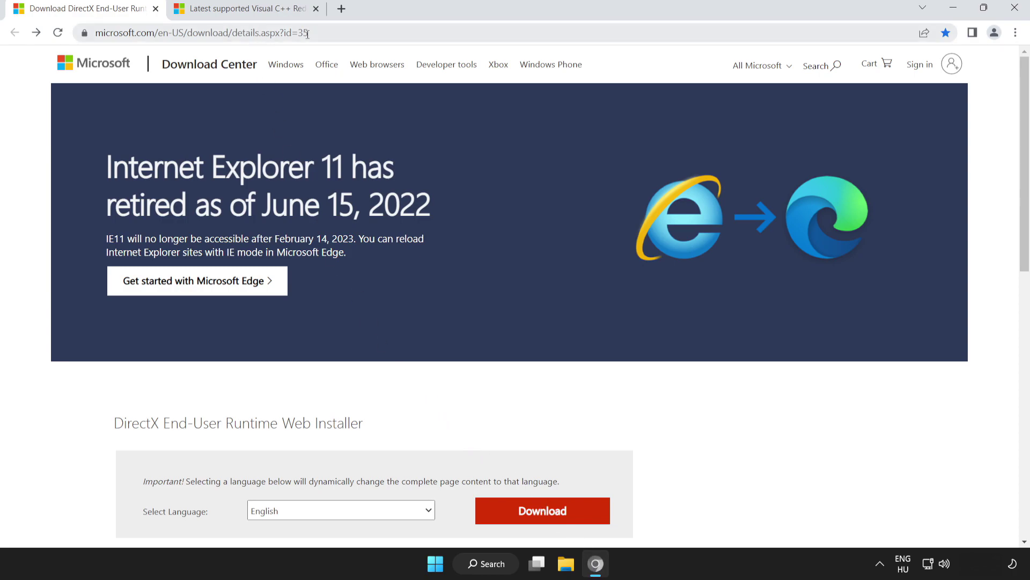
{"action": "left_click", "coordinate": [424, 31]}
{"action": "left_click", "coordinate": [424, 32]}
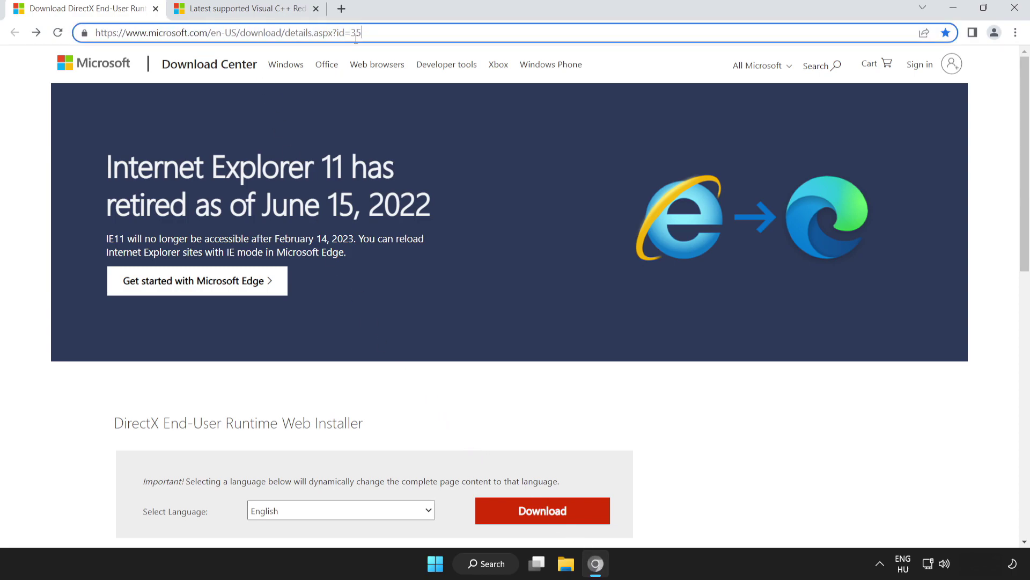
{"action": "left_click", "coordinate": [103, 172]}
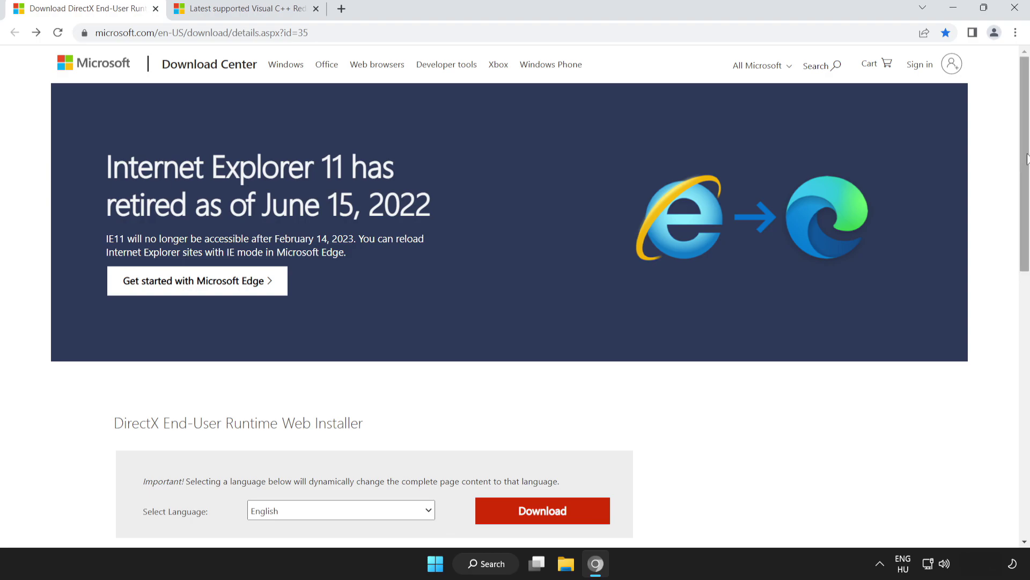
{"action": "scroll", "coordinate": [1026, 158], "scroll_direction": "down", "scroll_amount": 3}
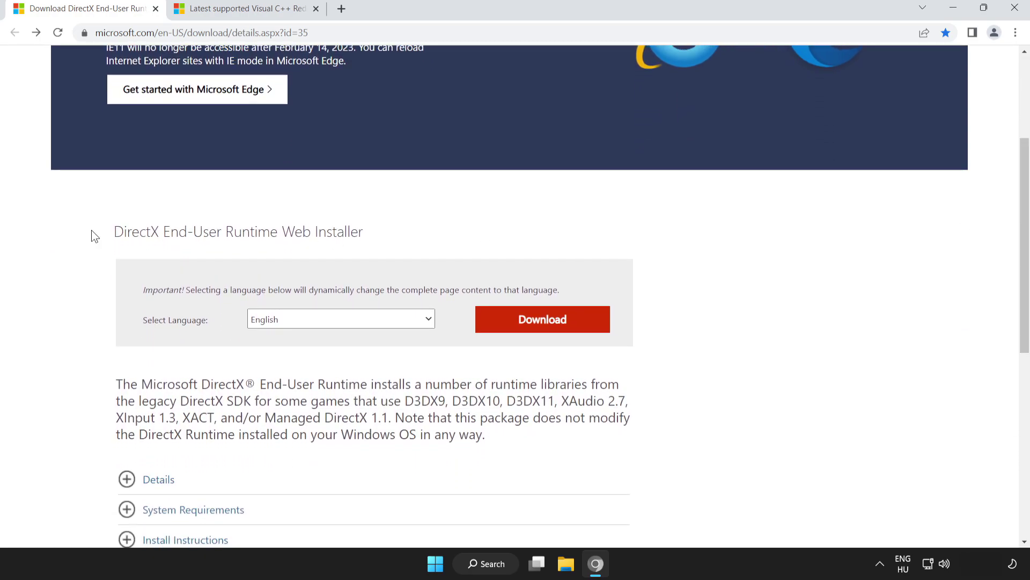
{"action": "left_click_drag", "start_coordinate": [92, 231], "coordinate": [449, 235]}
{"action": "left_click", "coordinate": [456, 235]}
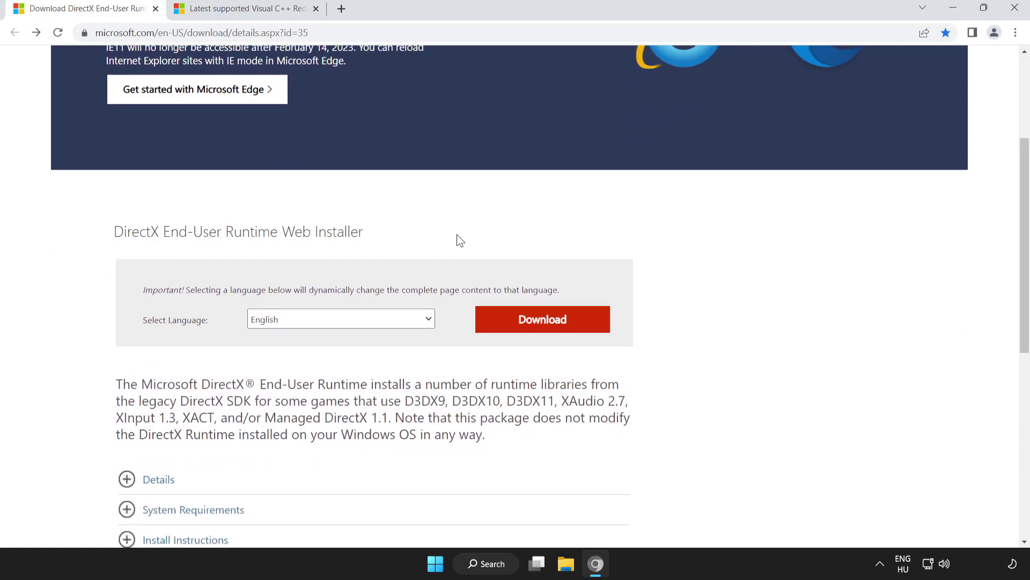
{"action": "left_click", "coordinate": [531, 327]}
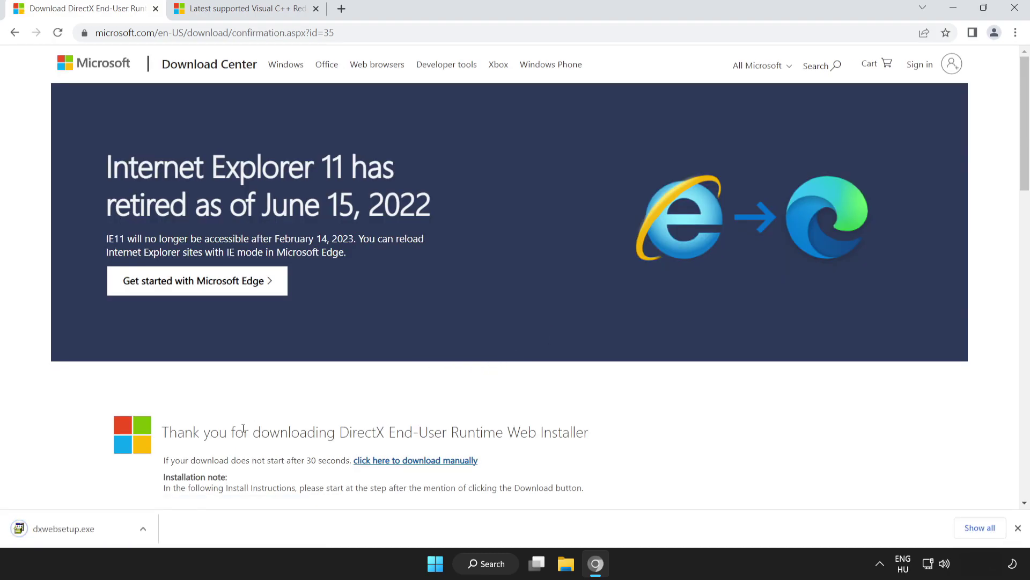
Run dxwebsetup.exe, accept the license, decline the Bing Bar, and finish the 'already installed' setup
{"action": "left_click", "coordinate": [89, 531]}
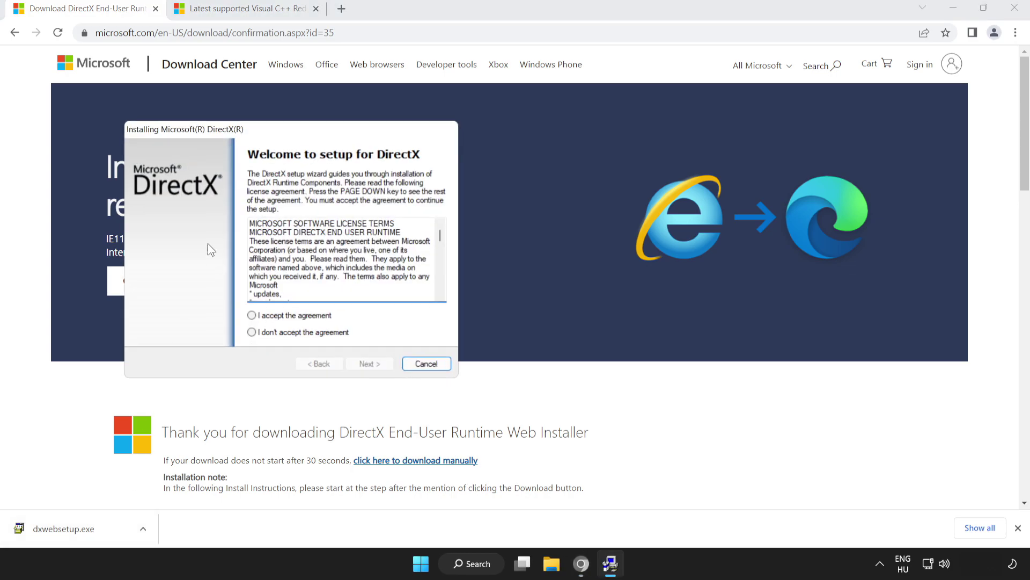
{"action": "left_click_drag", "start_coordinate": [259, 138], "coordinate": [470, 178]}
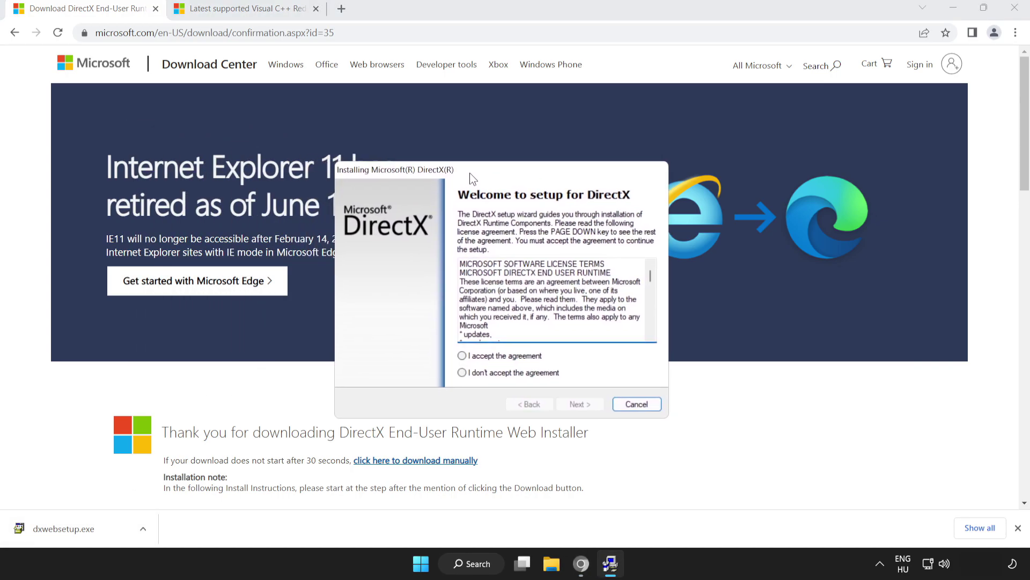
{"action": "left_click_drag", "start_coordinate": [651, 277], "coordinate": [649, 340]}
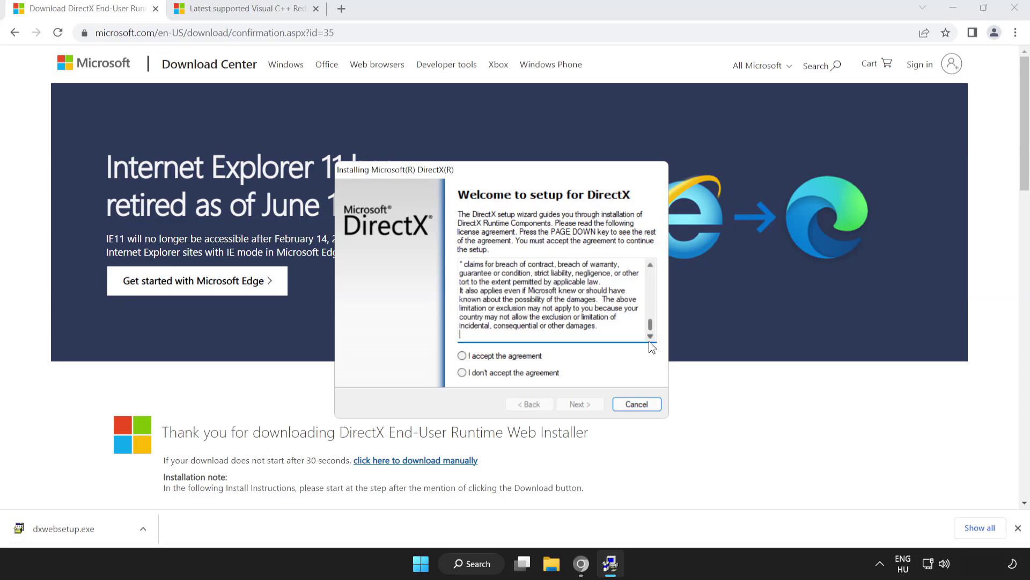
{"action": "left_click", "coordinate": [462, 356]}
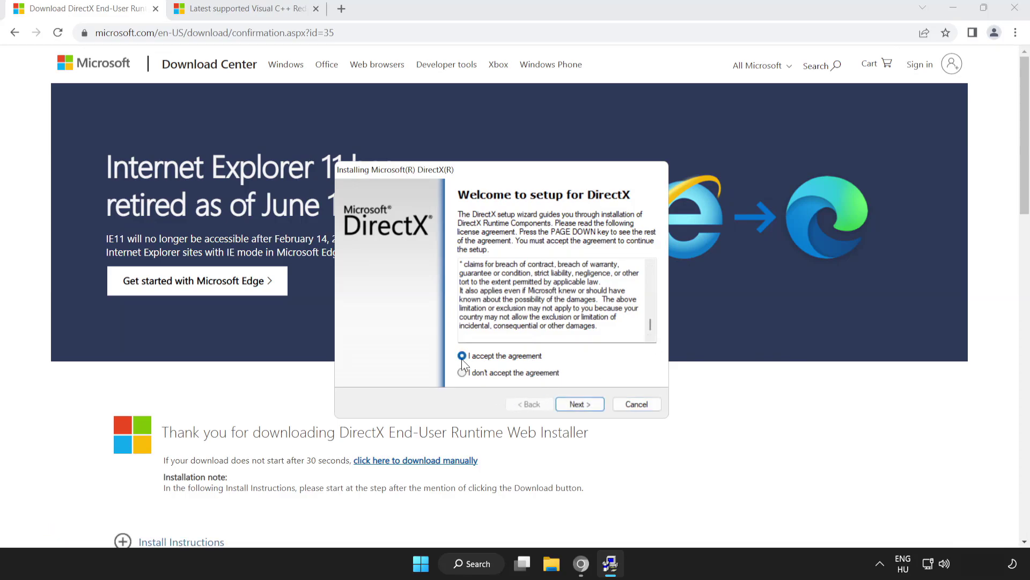
{"action": "left_click", "coordinate": [574, 404]}
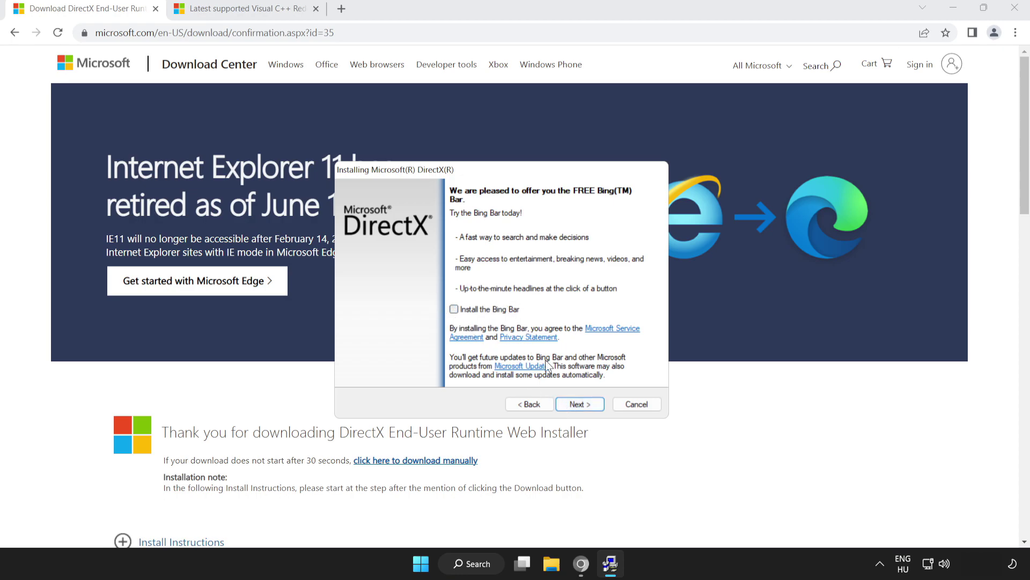
{"action": "left_click", "coordinate": [578, 404]}
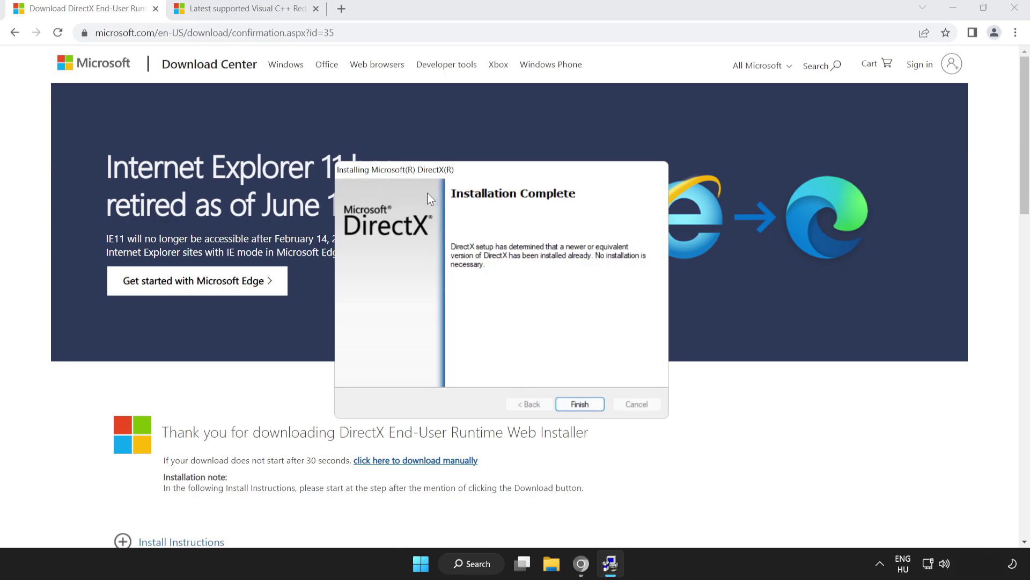
{"action": "left_click", "coordinate": [580, 405]}
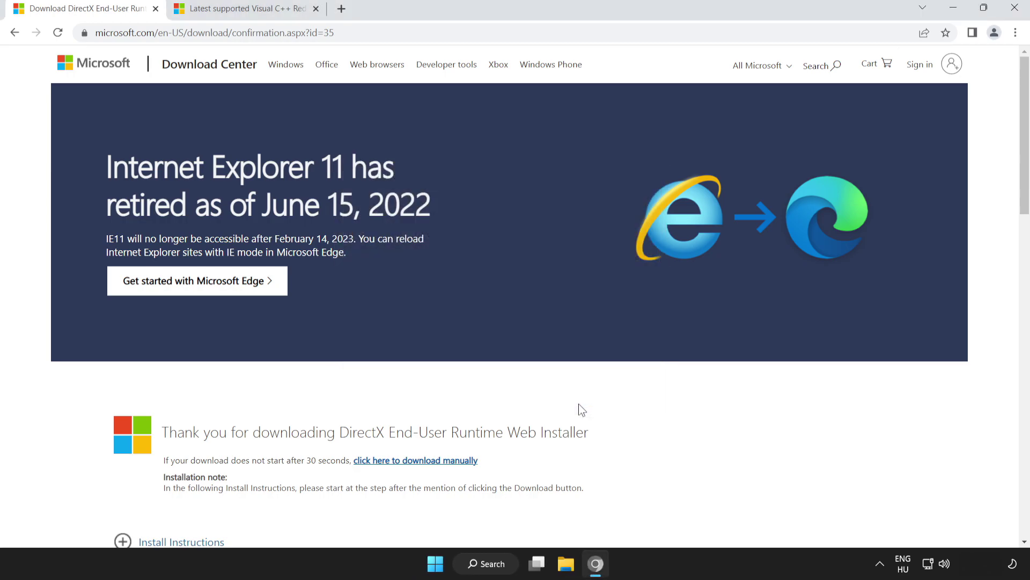
Close the DirectX tab and scroll Microsoft Learn to the Visual Studio 2015–2022 redistributable table
{"action": "left_click", "coordinate": [156, 9]}
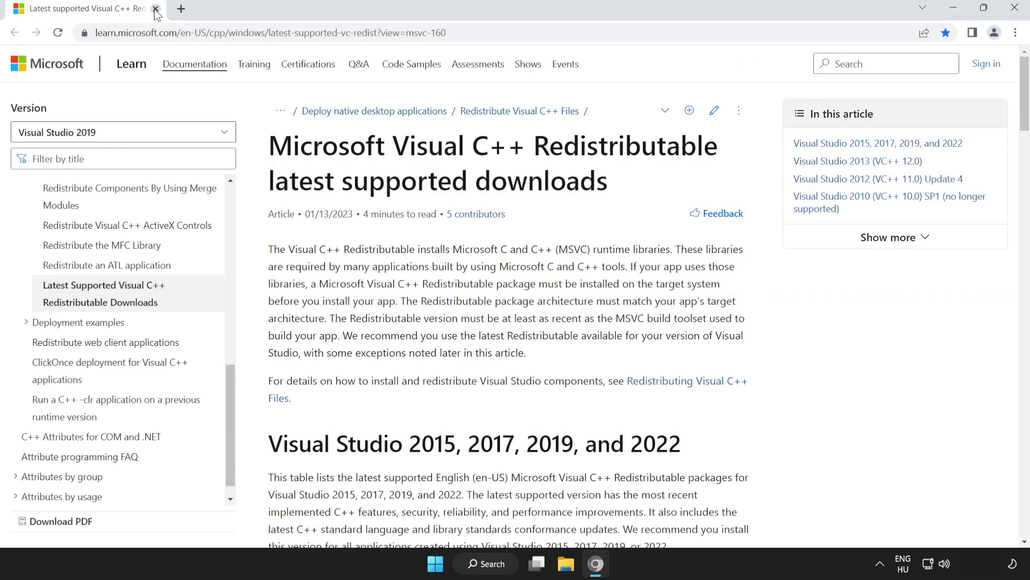
{"action": "left_click", "coordinate": [485, 34]}
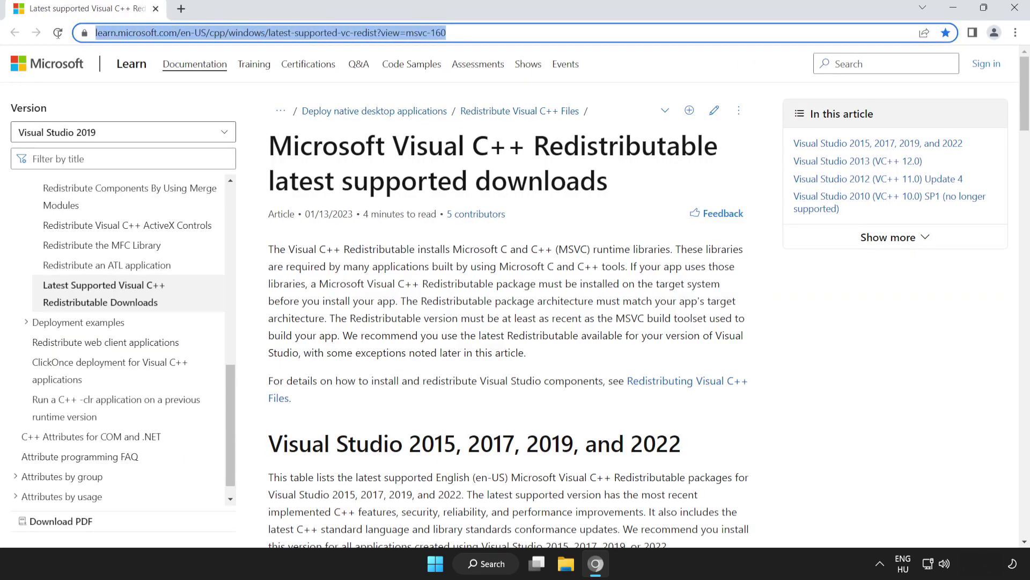
{"action": "left_click", "coordinate": [243, 143]}
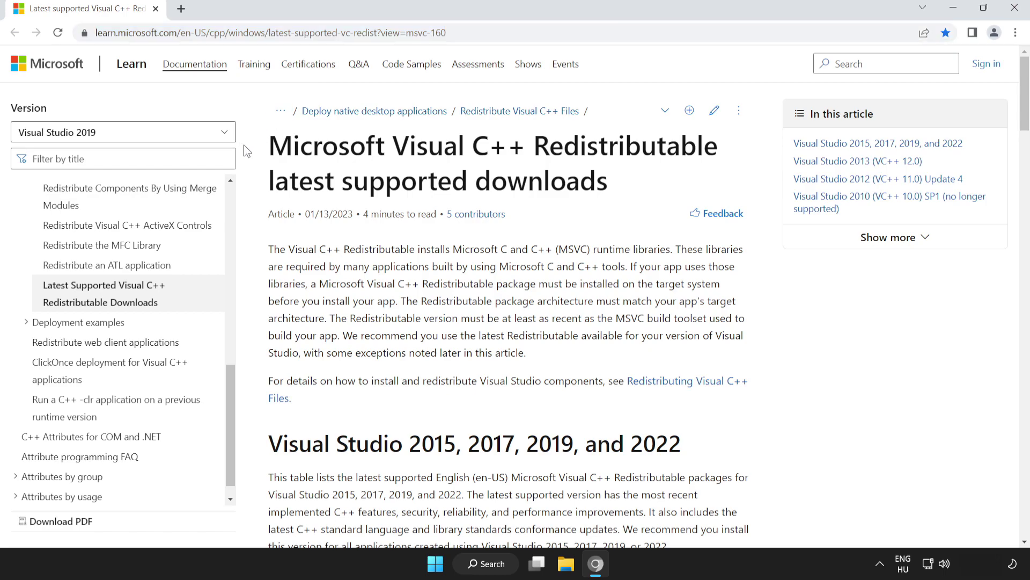
{"action": "left_click_drag", "start_coordinate": [1026, 103], "coordinate": [1027, 157]}
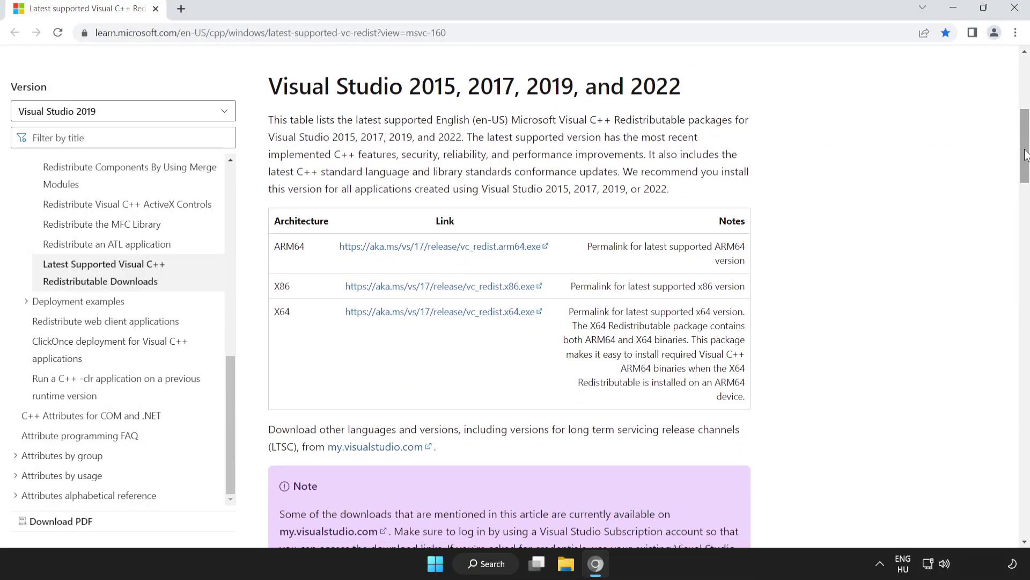
{"action": "left_click_drag", "start_coordinate": [276, 246], "coordinate": [633, 325]}
{"action": "left_click", "coordinate": [633, 326]}
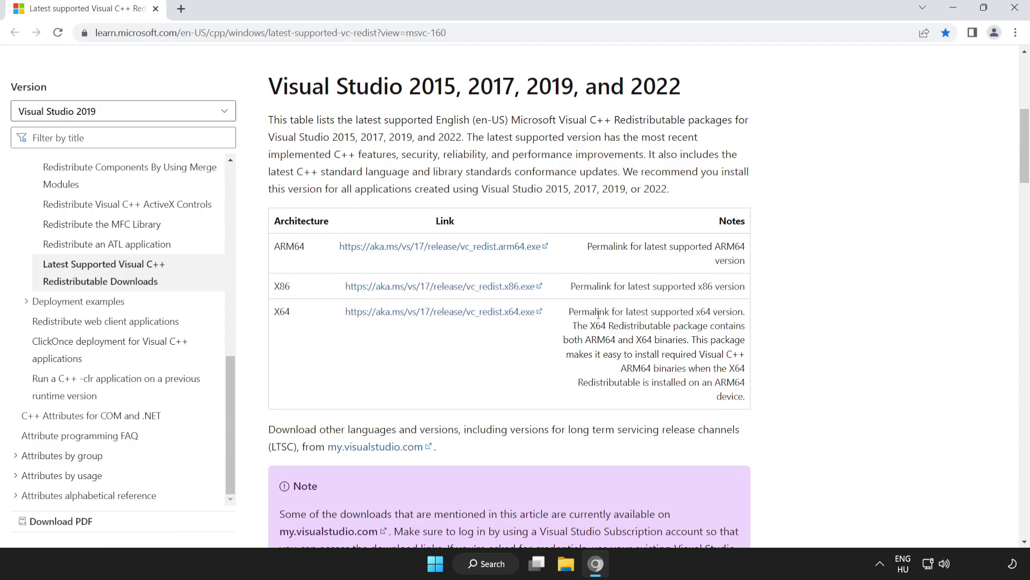
Download the ARM64, x86 and x64 Visual C++ redistributable installers
{"action": "left_click", "coordinate": [427, 252]}
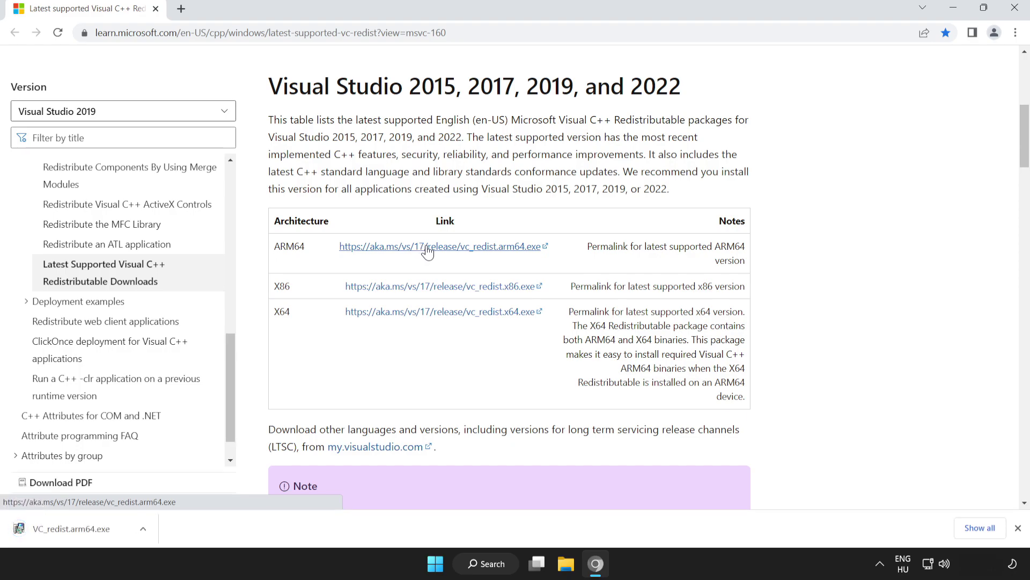
{"action": "left_click", "coordinate": [449, 287]}
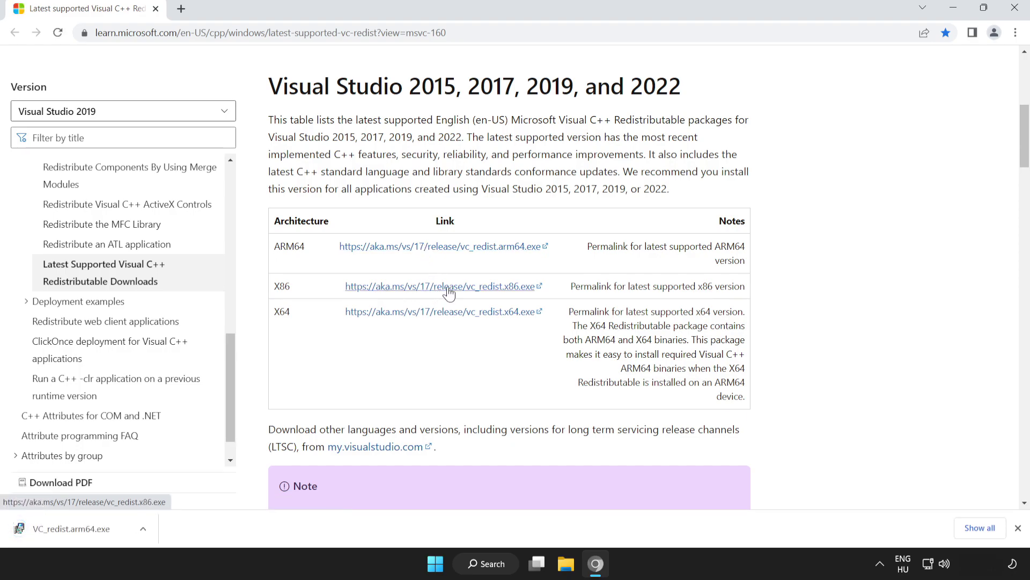
{"action": "left_click", "coordinate": [444, 313]}
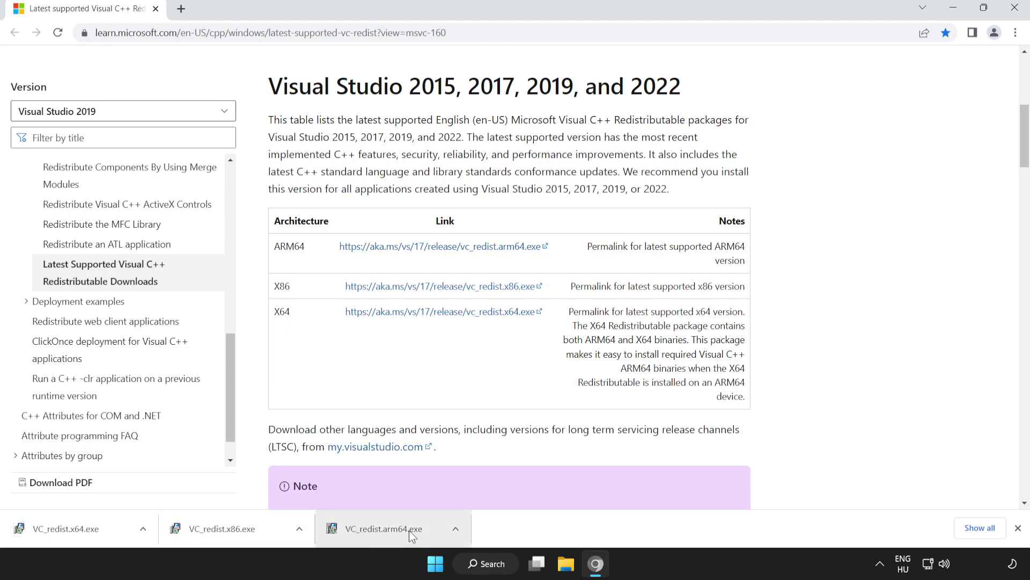
Run VC_redist.arm64.exe with license agreed; close it after the 0x80070661 unsupported-processor failure
{"action": "left_click", "coordinate": [395, 530]}
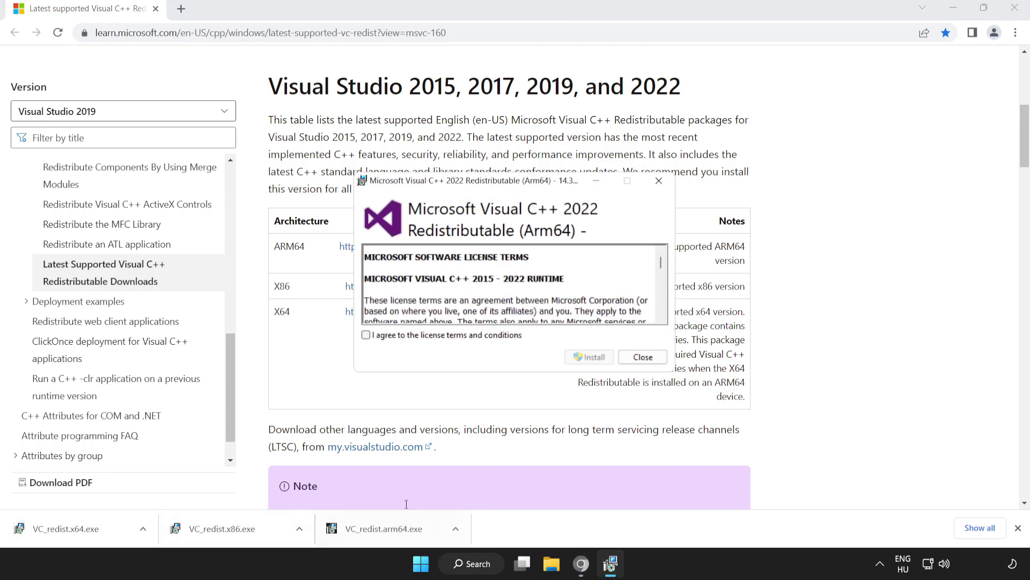
{"action": "left_click_drag", "start_coordinate": [660, 263], "coordinate": [664, 317]}
{"action": "left_click", "coordinate": [366, 334]}
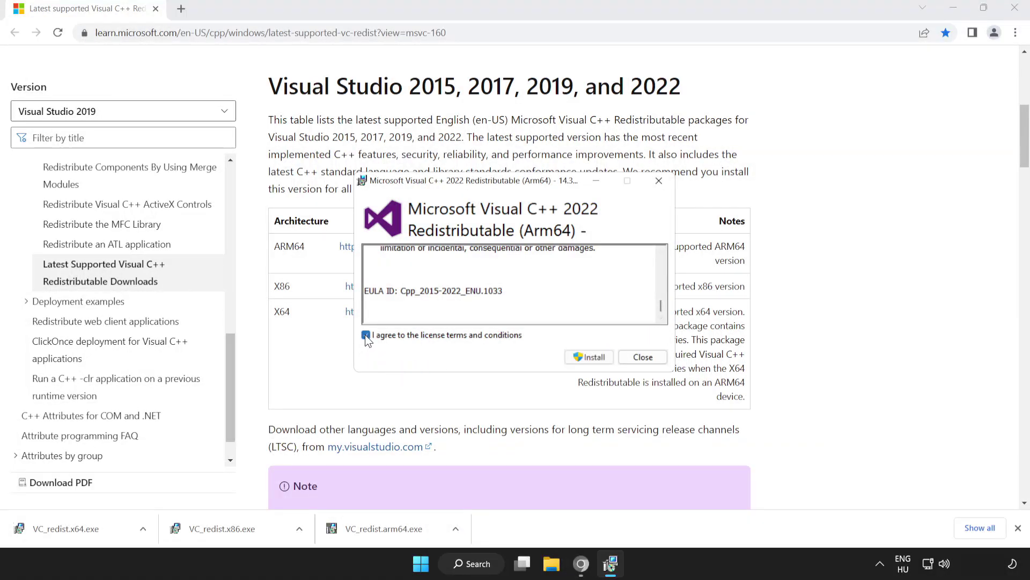
{"action": "left_click", "coordinate": [587, 357]}
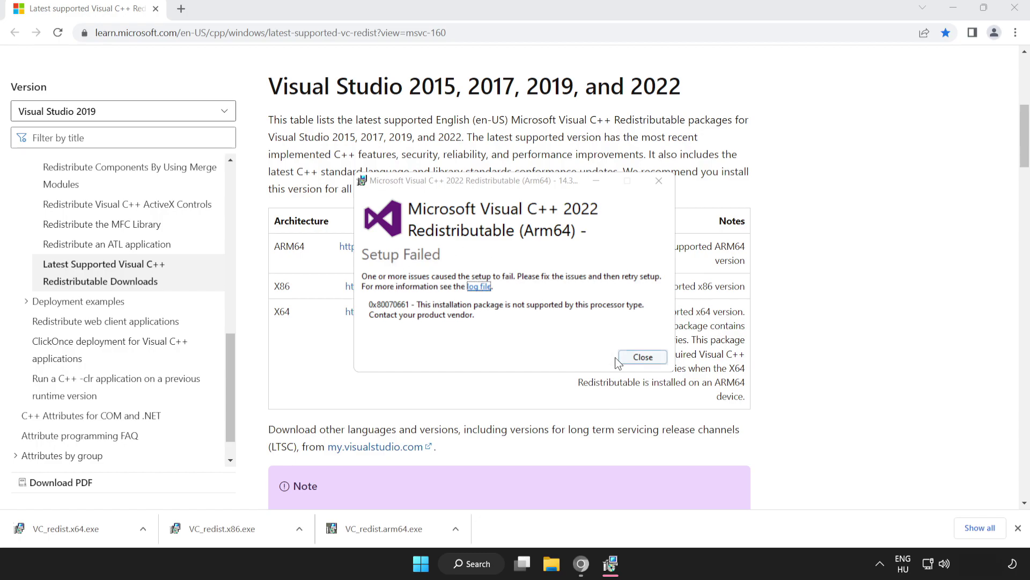
{"action": "left_click", "coordinate": [639, 356]}
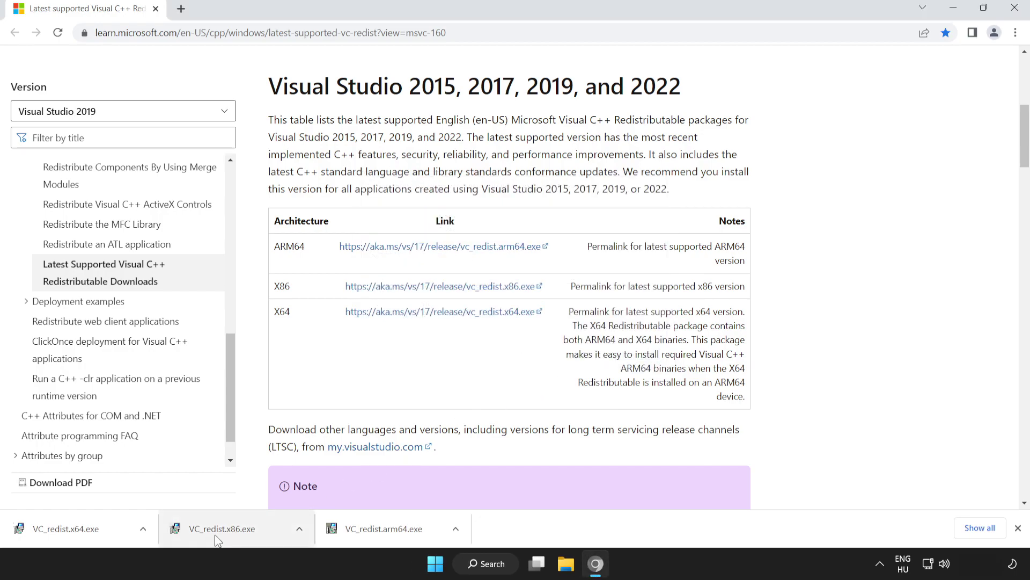
Install VC_redist.x86.exe and VC_redist.x64.exe (14.34.31931), closing each success dialog without restarting
{"action": "left_click", "coordinate": [242, 530]}
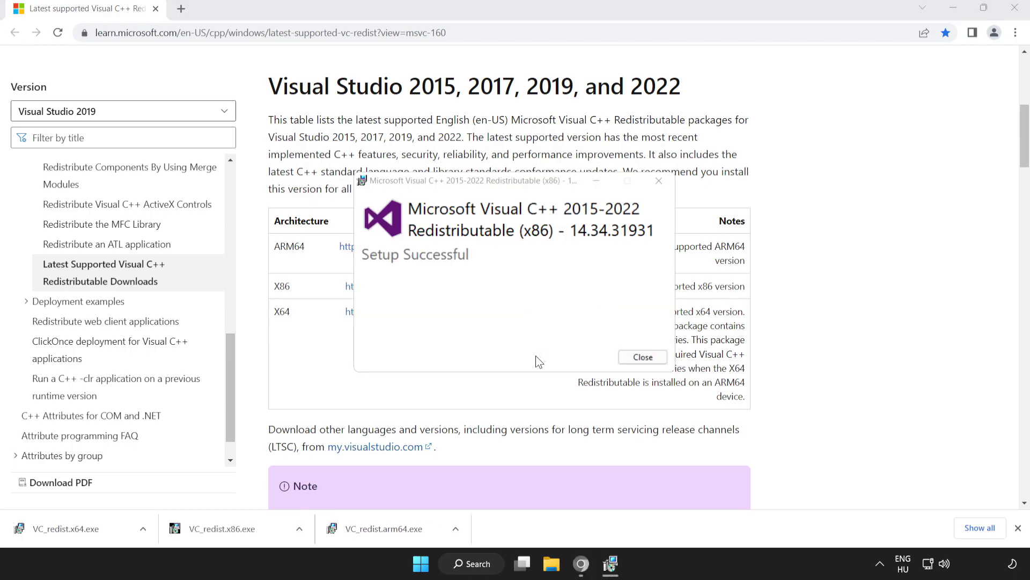
{"action": "left_click", "coordinate": [643, 357]}
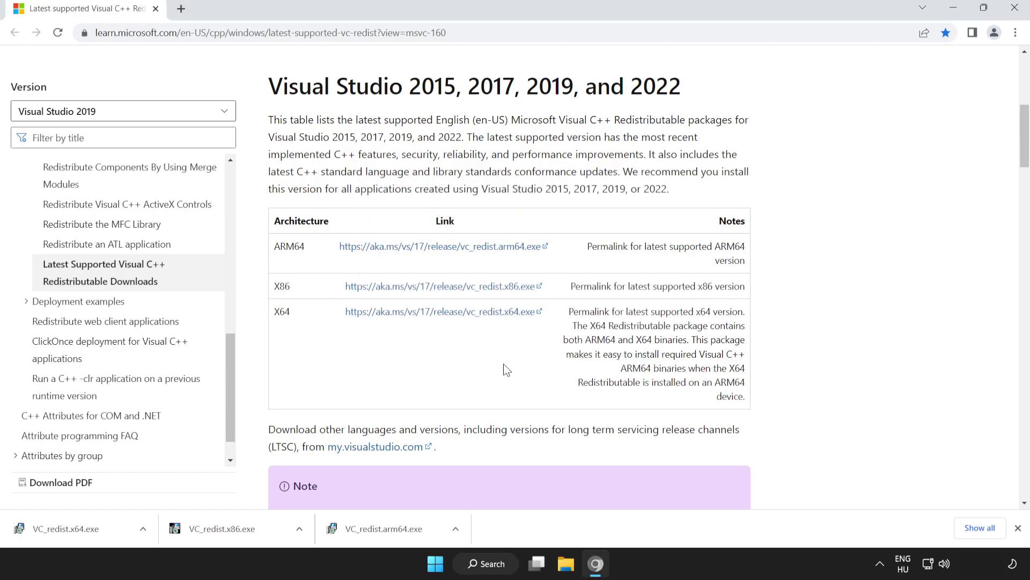
{"action": "left_click", "coordinate": [88, 530]}
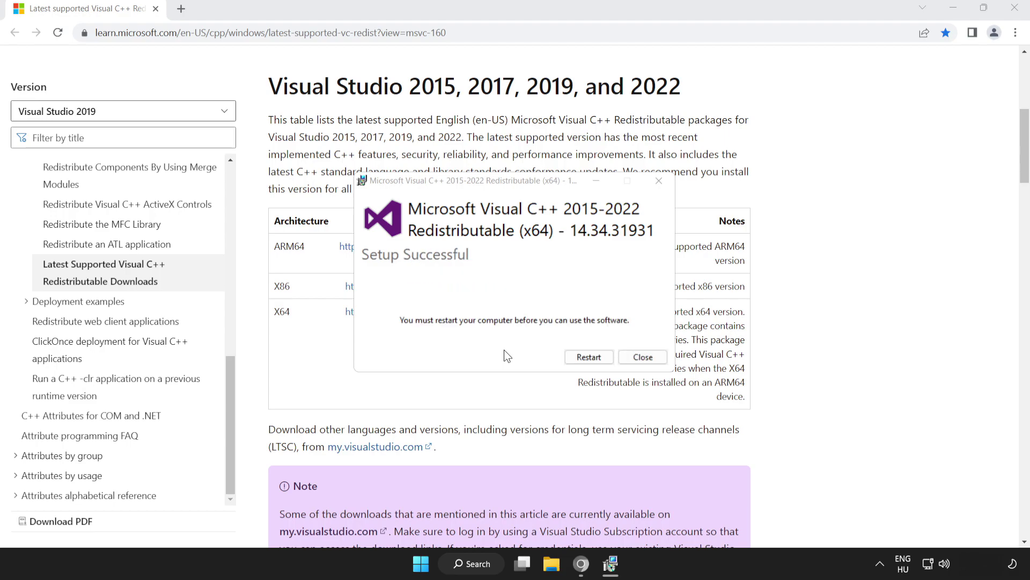
{"action": "left_click", "coordinate": [648, 358]}
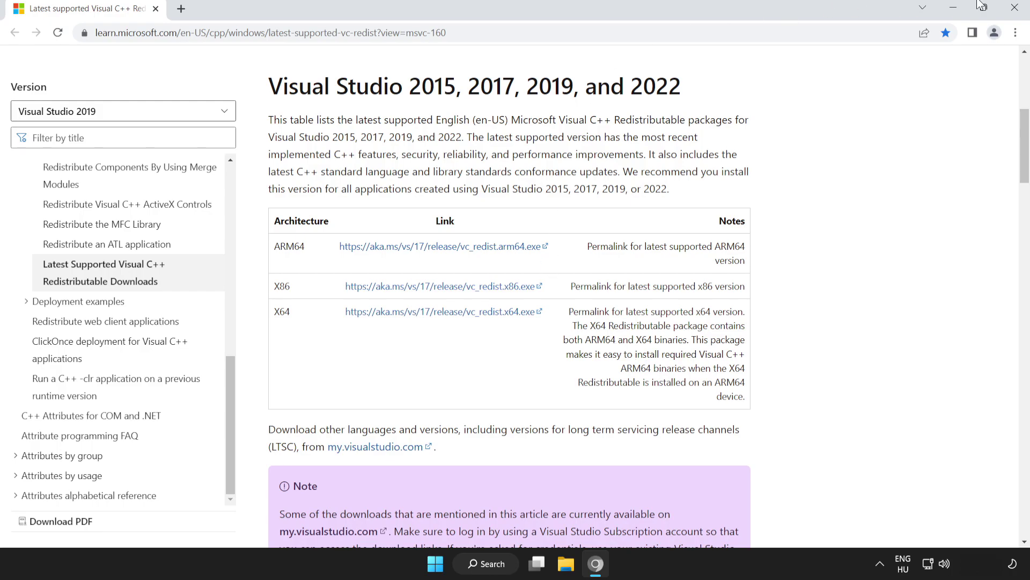
Close Chrome and show the Start menu power options: Sleep, Shut down and Restart
{"action": "left_click", "coordinate": [1014, 10]}
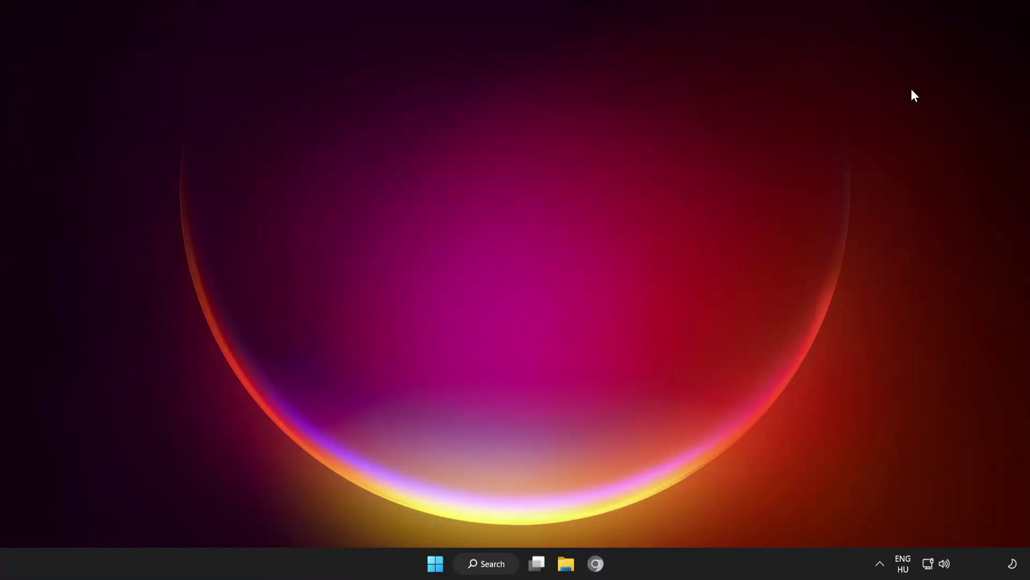
{"action": "left_click", "coordinate": [435, 563]}
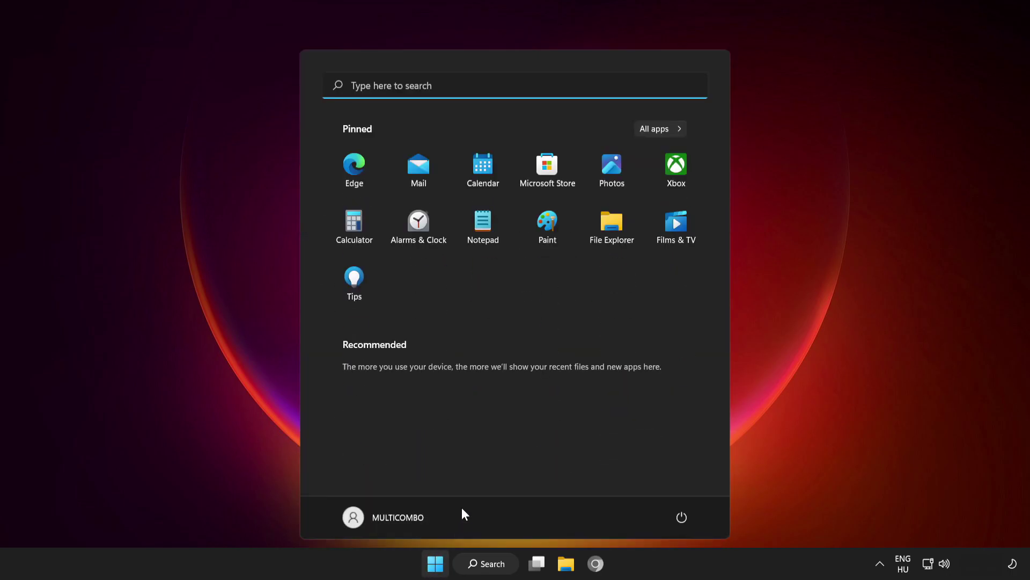
{"action": "left_click", "coordinate": [681, 518]}
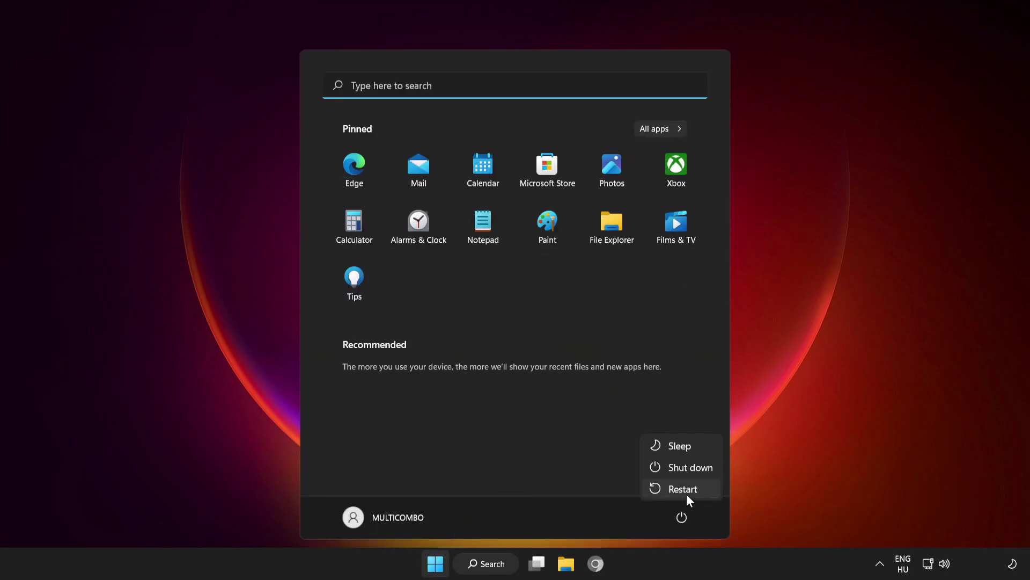
{"action": "key", "text": "super"}
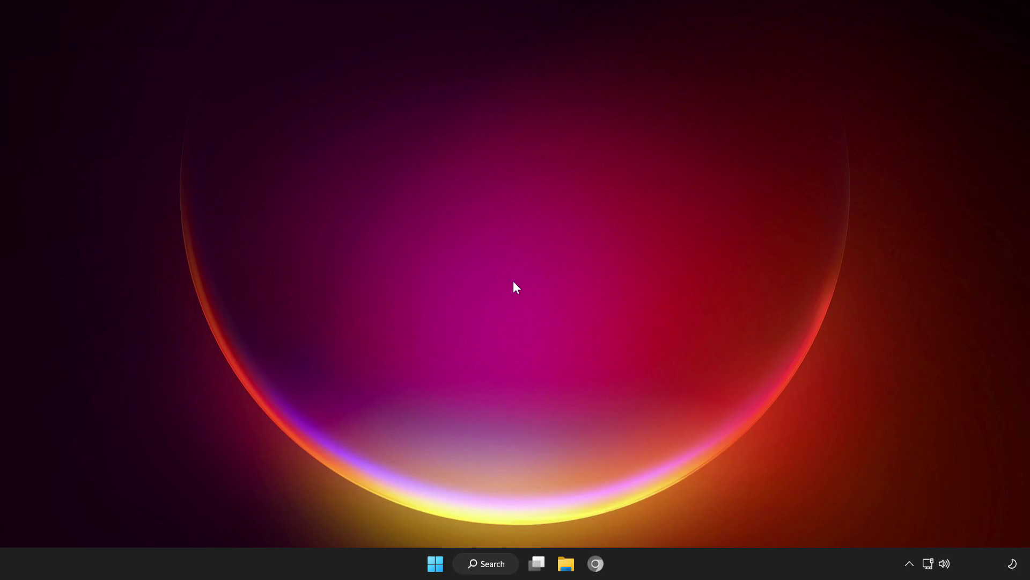
{"action": "left_click", "coordinate": [434, 564]}
{"action": "left_click", "coordinate": [682, 517]}
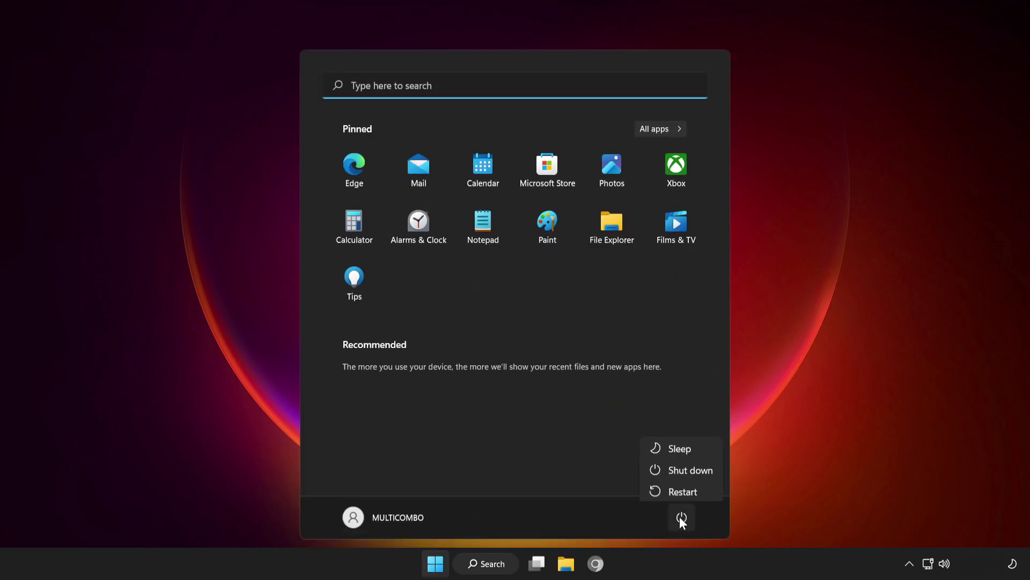